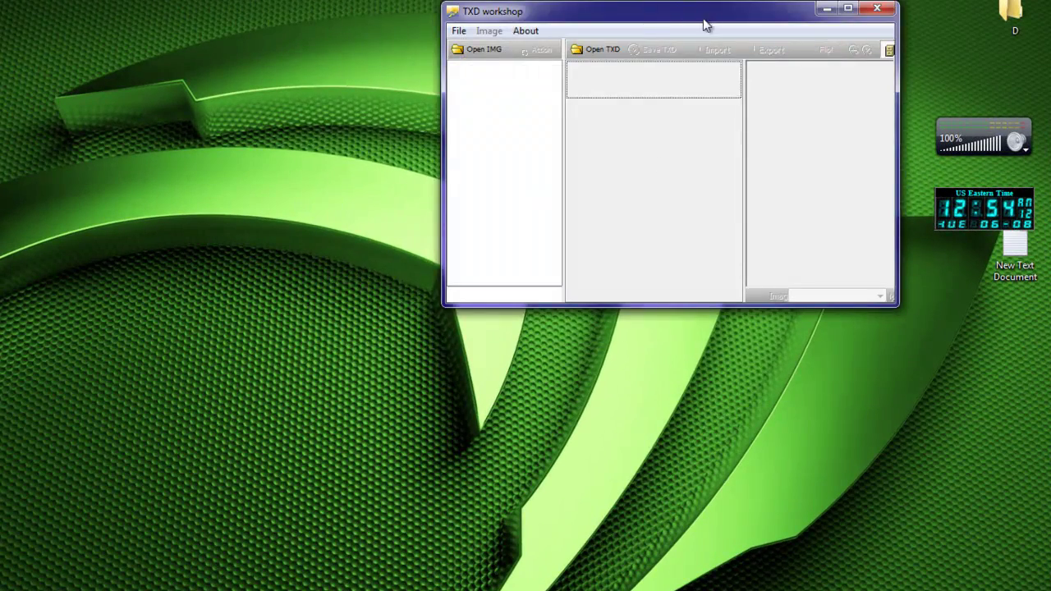
Reshape the empty TXD Workshop window lower on screen, then restore the GTA San Andreas folder window.
left_click_drag(703, 24, 558, 80)
mouse_move(754, 358)
left_mouse_down()
mouse_move(828, 383)
mouse_move(871, 462)
mouse_move(770, 352)
left_mouse_up()
mouse_move(611, 78)
left_mouse_down()
mouse_move(706, 152)
mouse_move(625, 148)
mouse_move(608, 131)
left_mouse_up()
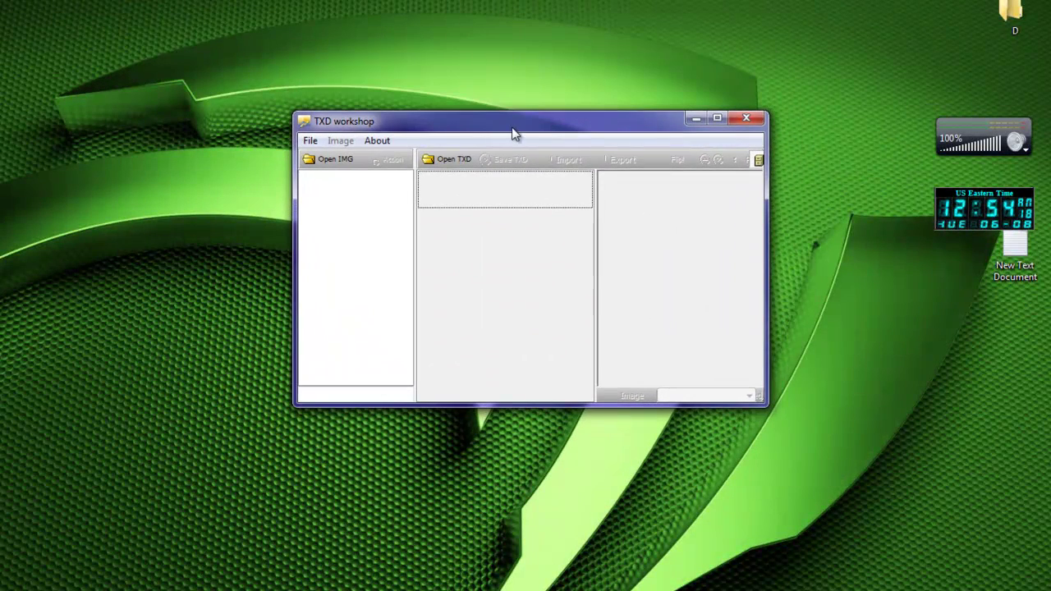
mouse_move(510, 129)
left_mouse_down()
mouse_move(392, 107)
mouse_move(510, 289)
mouse_move(540, 312)
mouse_move(582, 281)
mouse_move(479, 242)
mouse_move(559, 292)
left_mouse_up()
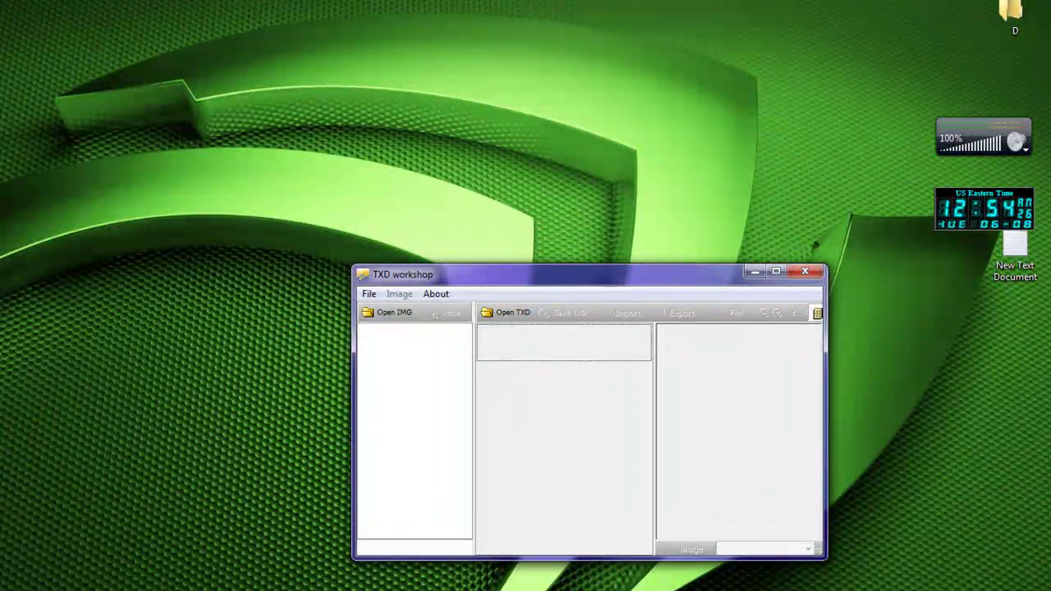
left_click(182, 590)
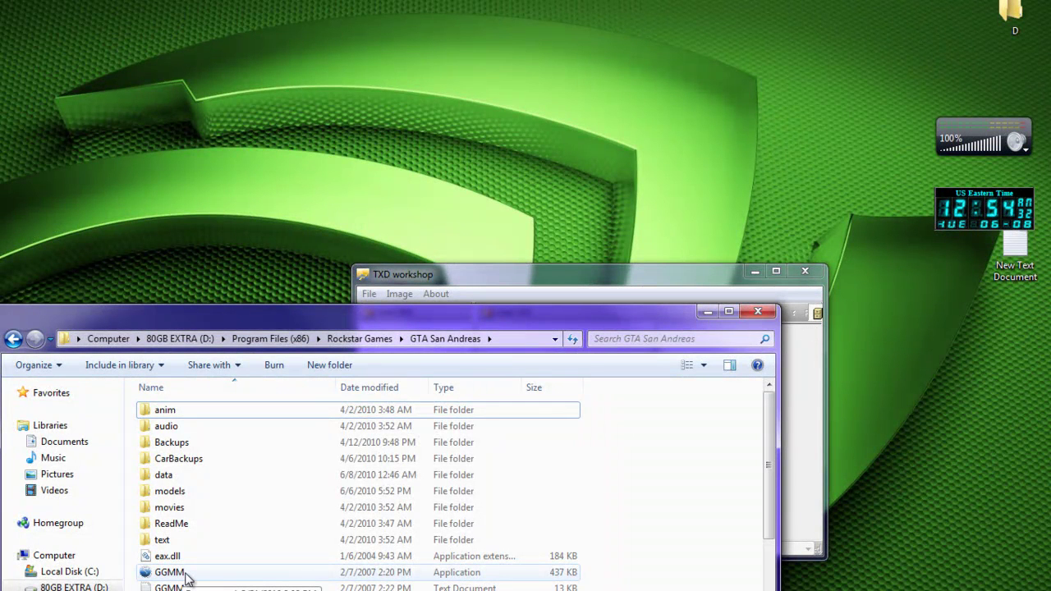
Select and launch the GGMM application from the GTA San Andreas folder.
left_click(196, 572)
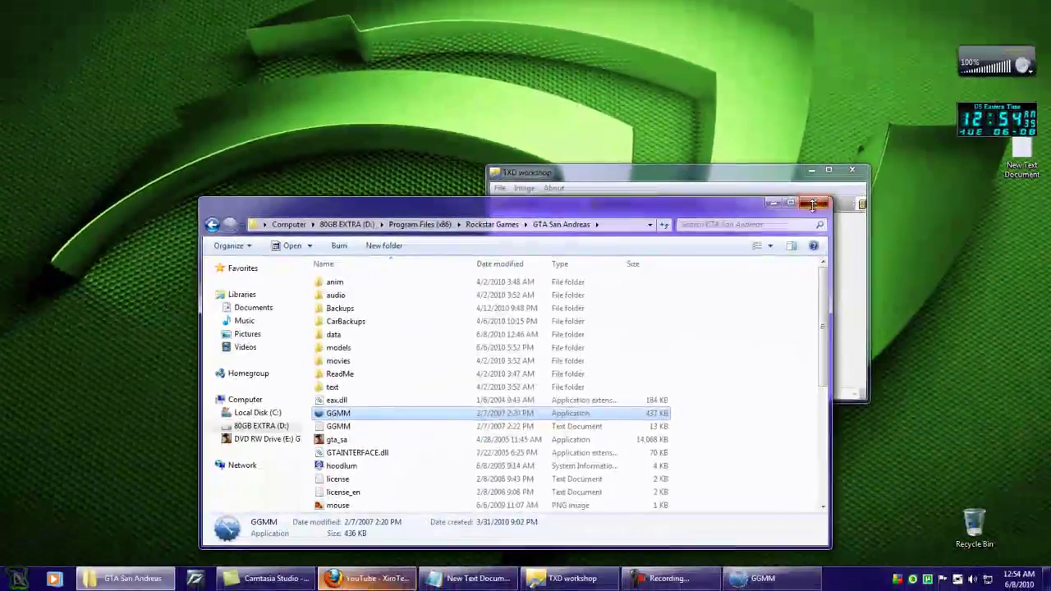
left_click(785, 253)
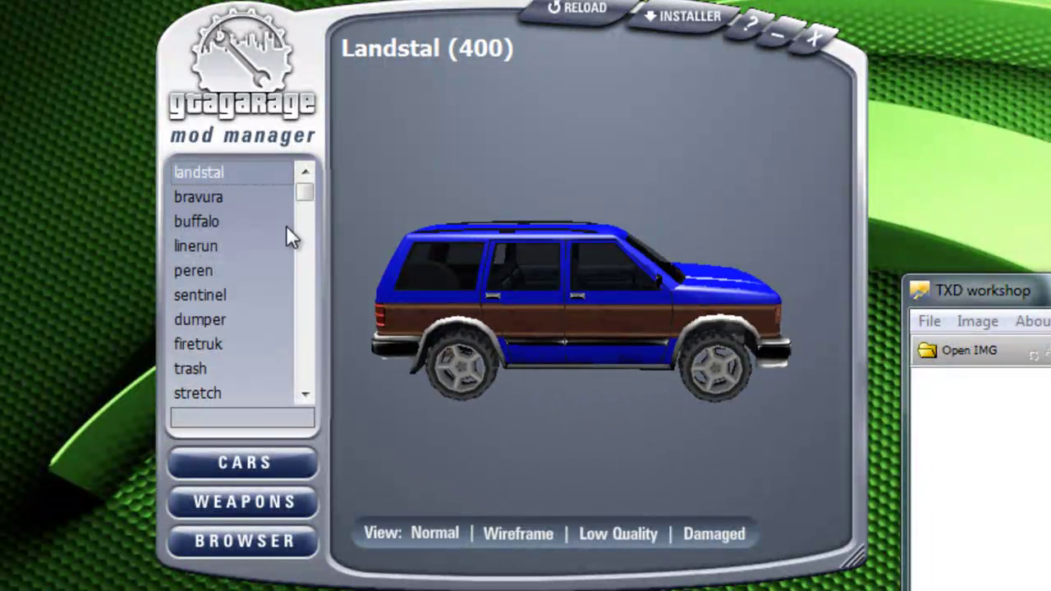
Browse the car list, previewing Sentinel, Dumper, Previon, Stallion and other models.
mouse_move(316, 198)
left_mouse_down()
mouse_move(310, 369)
mouse_move(319, 63)
left_mouse_up()
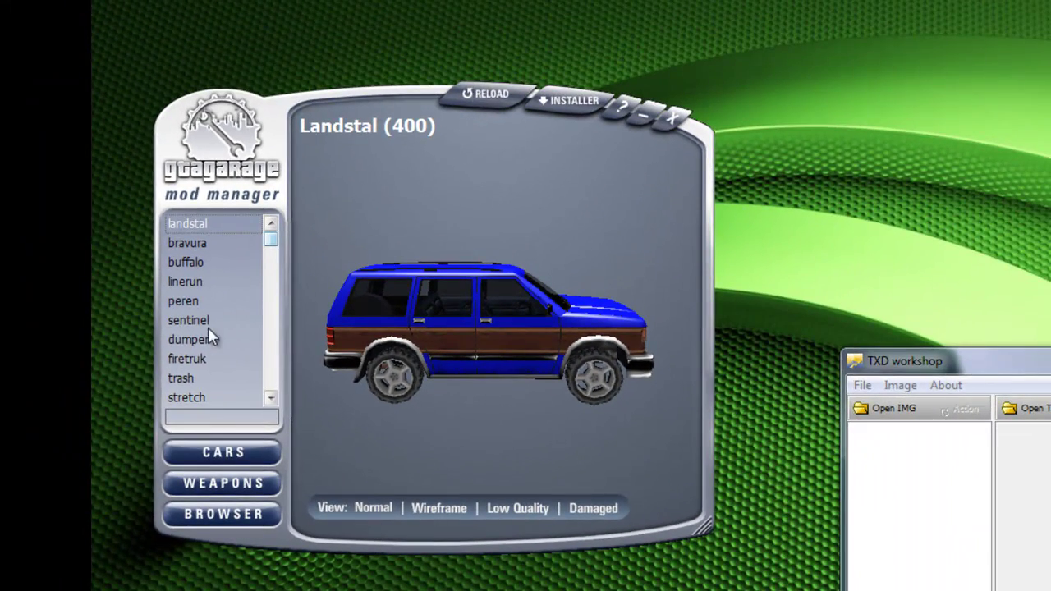
left_click(209, 319)
left_click(216, 340)
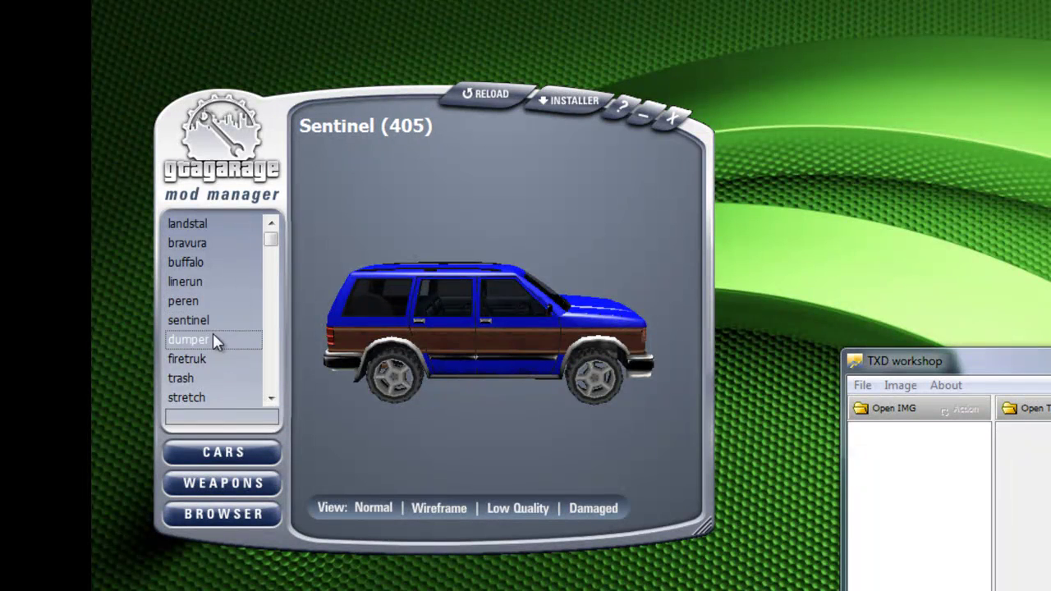
left_click_drag(272, 240, 273, 260)
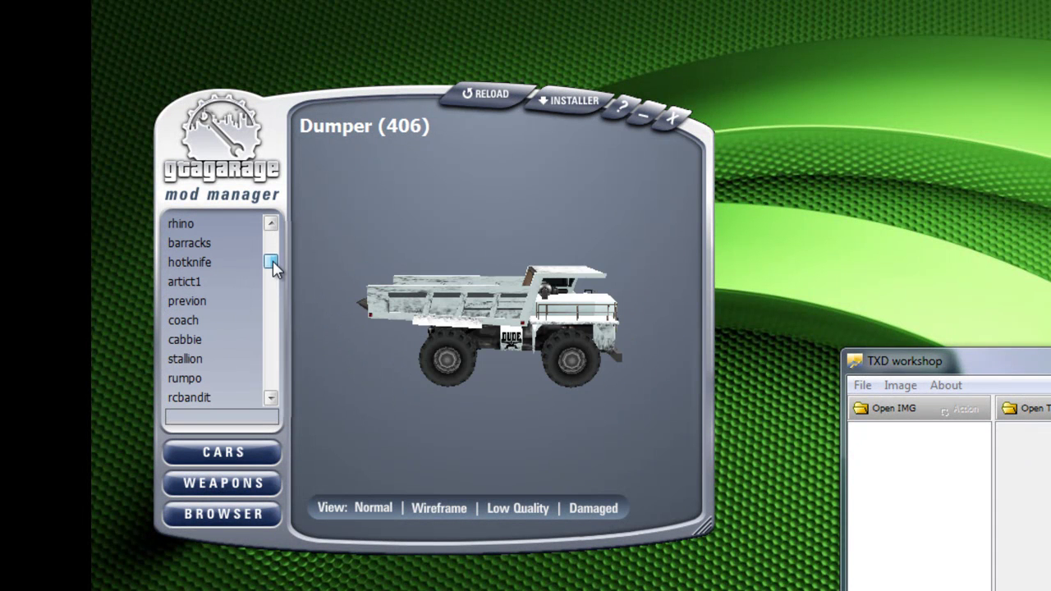
left_click(196, 301)
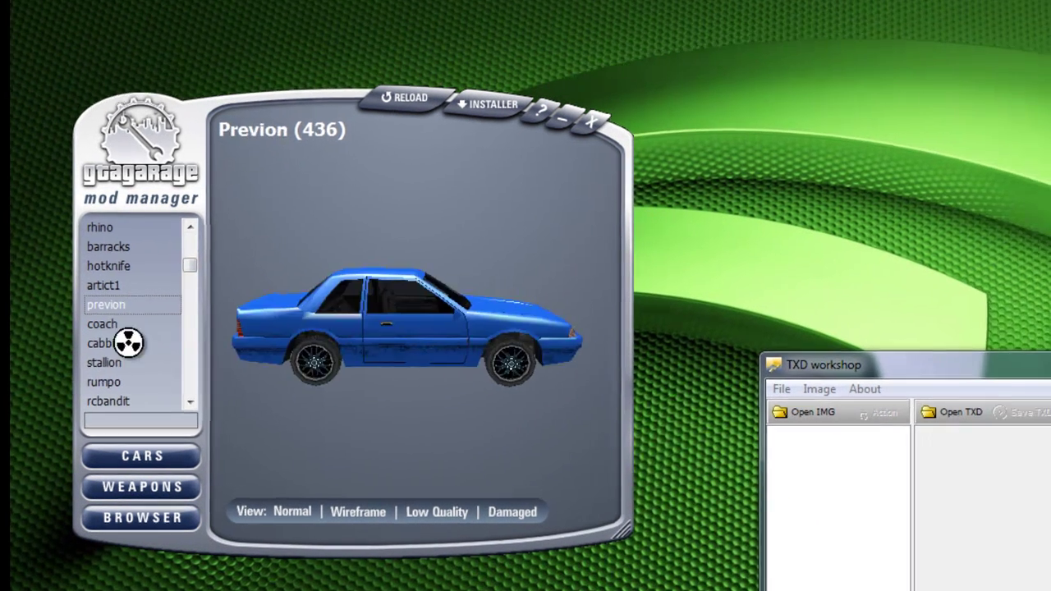
left_click(113, 362)
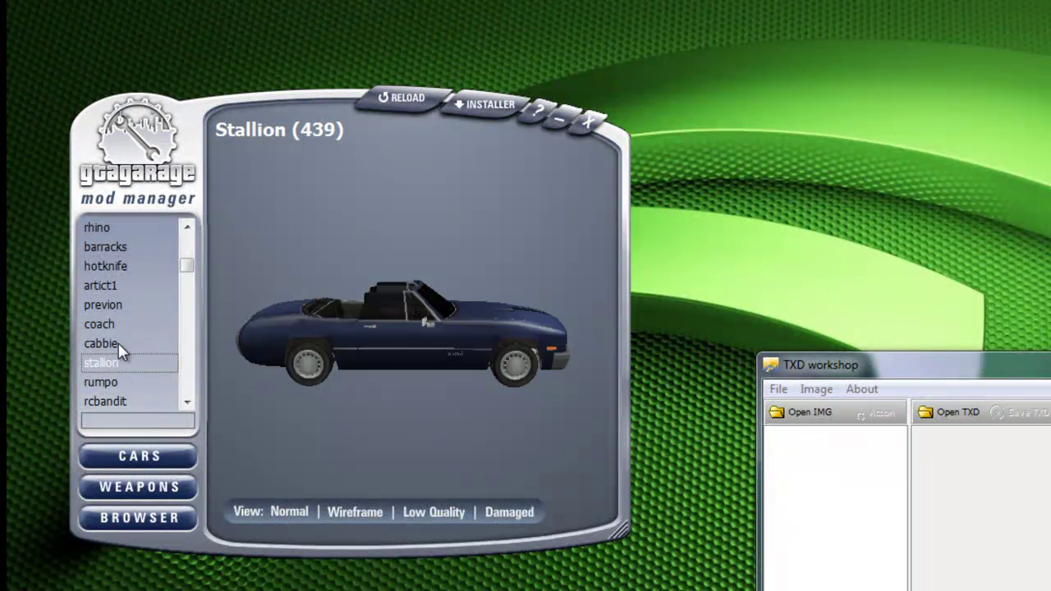
left_click(118, 343)
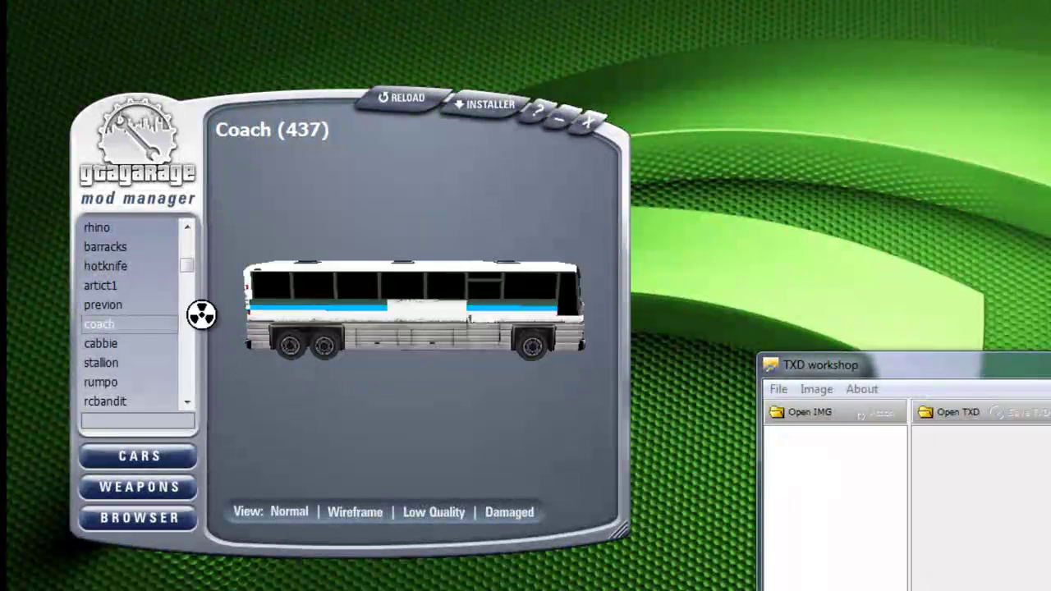
Search the car list for 'stretch' to show the limo, and move TXD Workshop to the top.
left_click(129, 417)
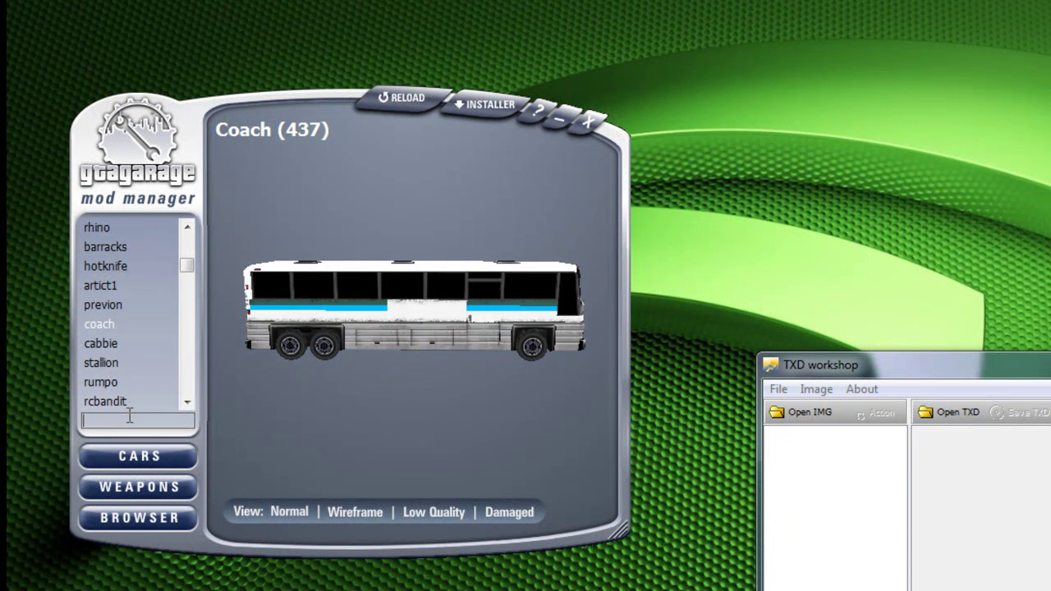
type("stretch")
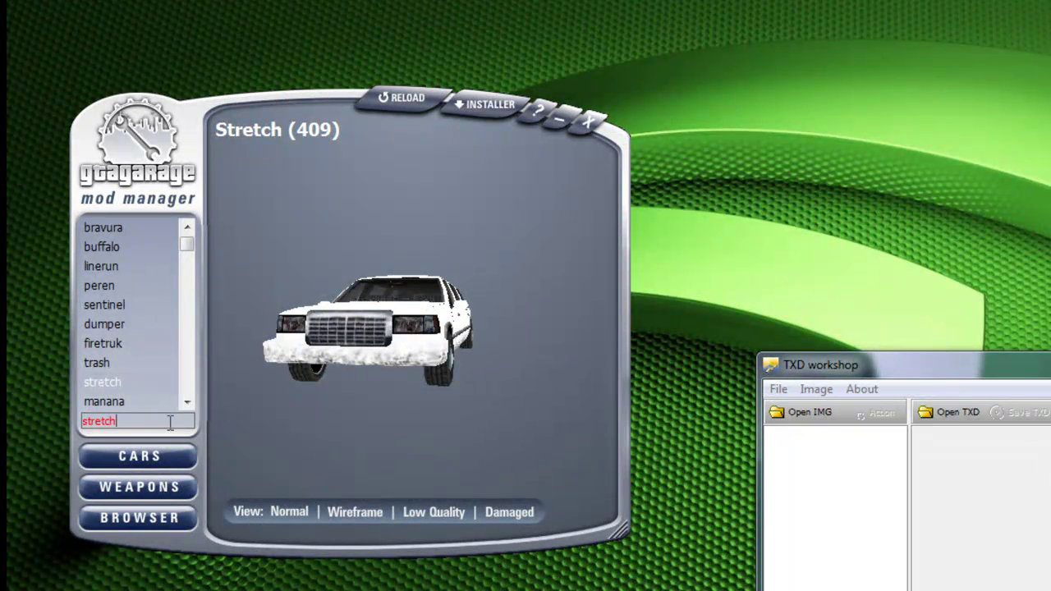
double_click(111, 422)
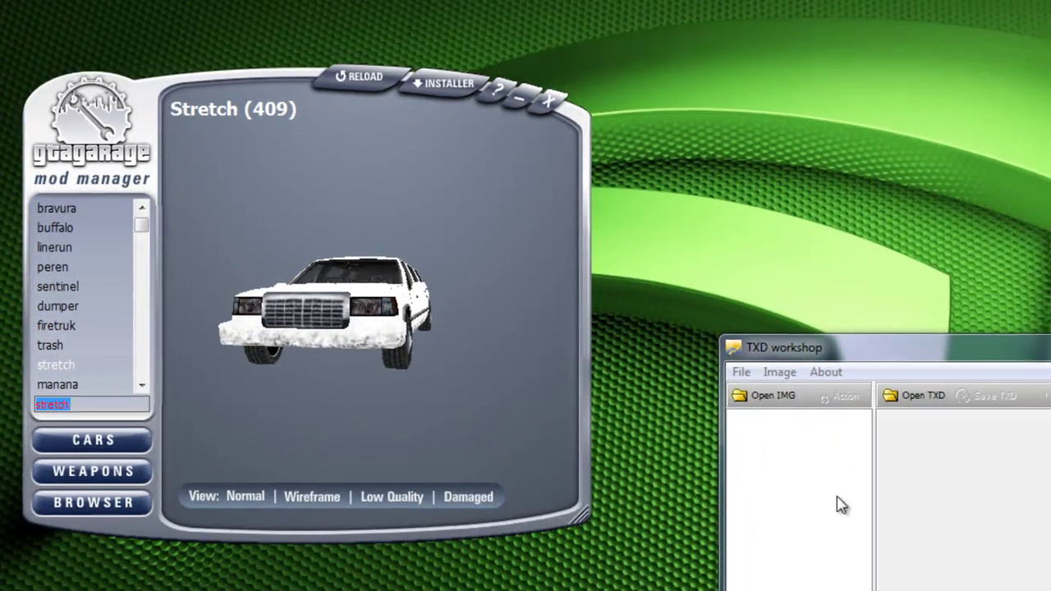
mouse_move(821, 365)
left_mouse_down()
mouse_move(503, 49)
mouse_move(532, 27)
left_mouse_up()
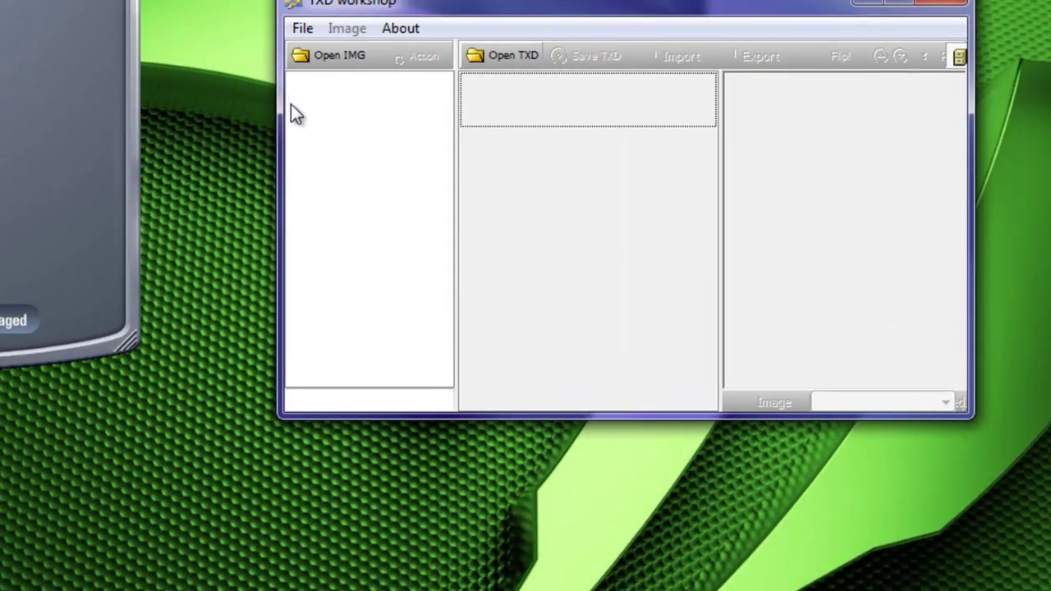
Open gta3.img from GTA San Andreas\models and load stretch.txd by searching for it.
left_click(329, 63)
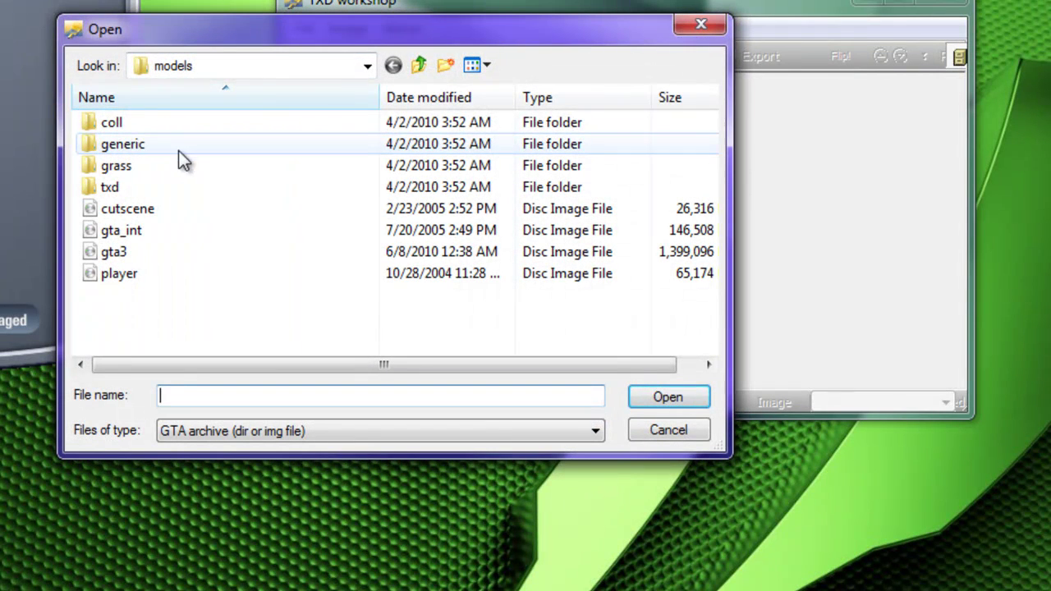
left_click(368, 66)
left_click(239, 304)
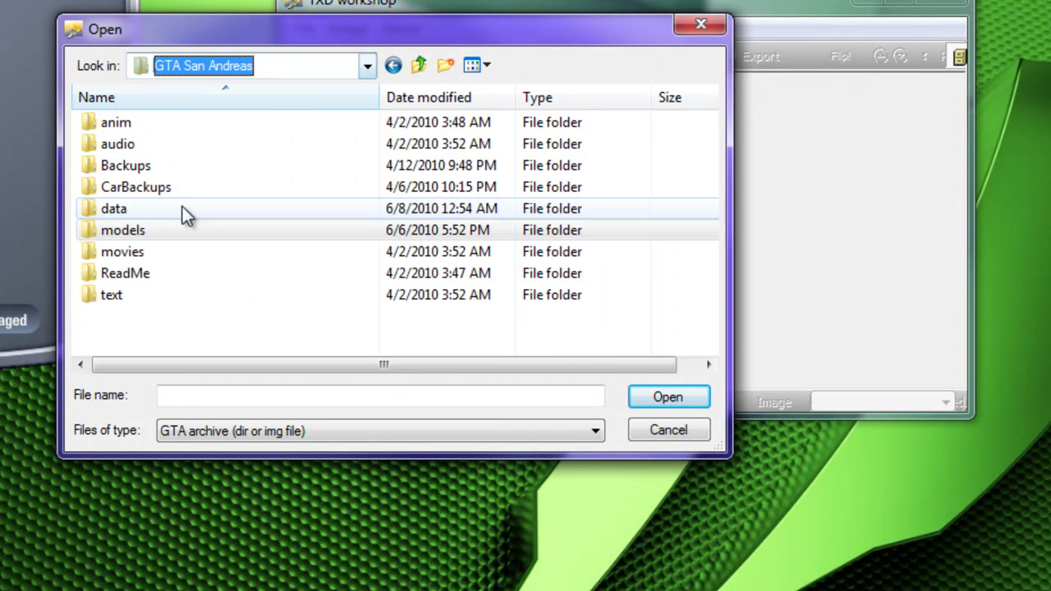
double_click(133, 233)
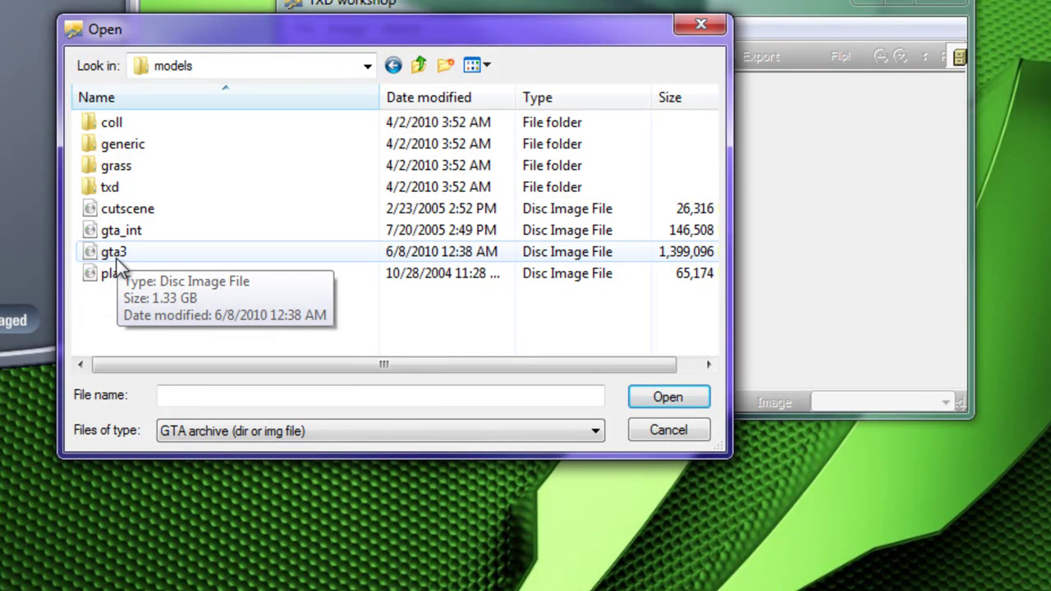
double_click(115, 253)
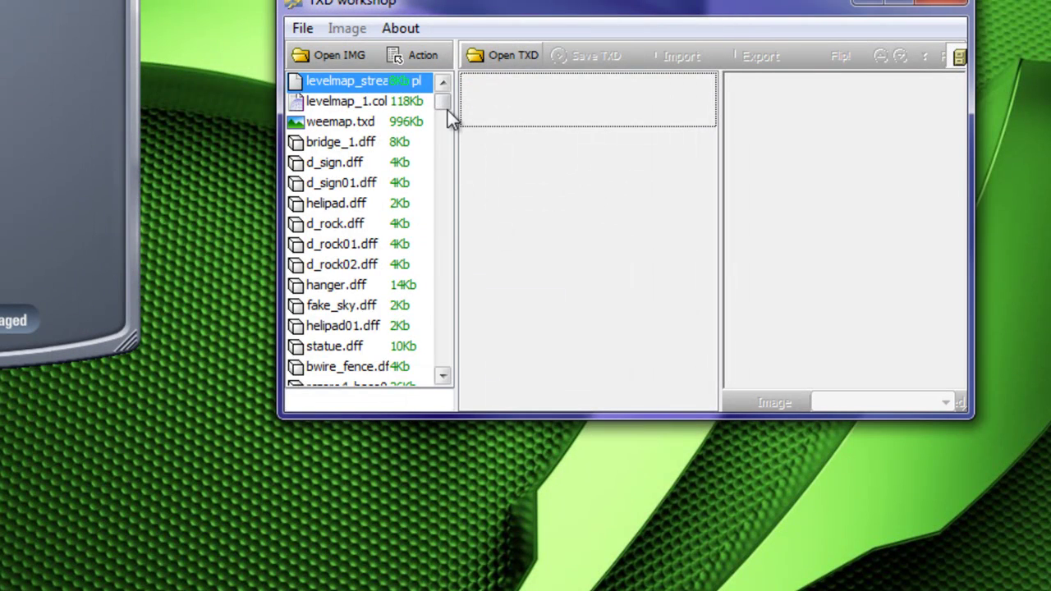
mouse_move(448, 110)
left_mouse_down()
mouse_move(445, 155)
mouse_move(445, 78)
left_mouse_up()
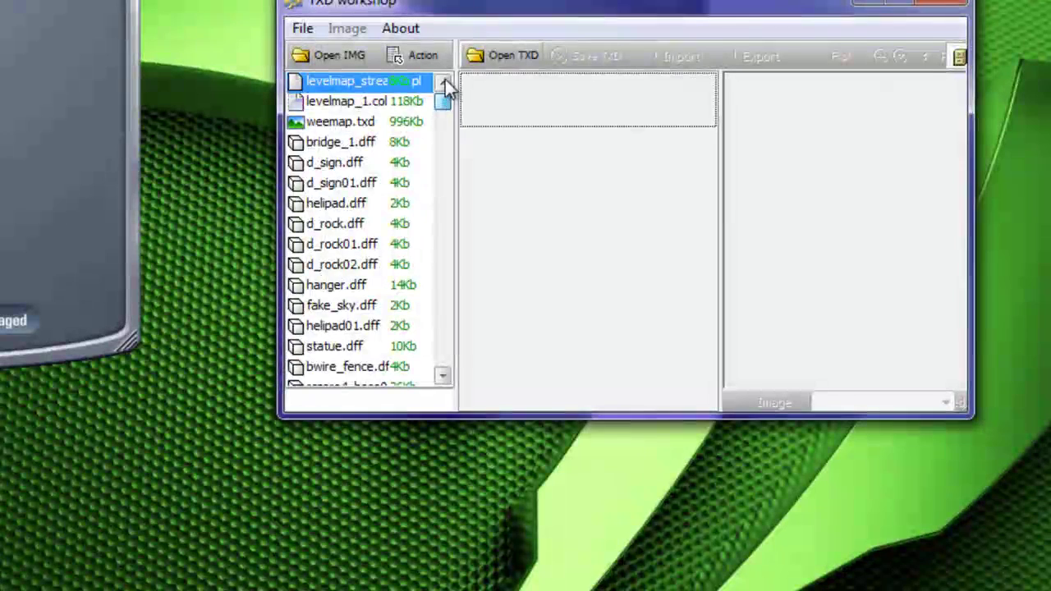
left_click(349, 394)
type("stret")
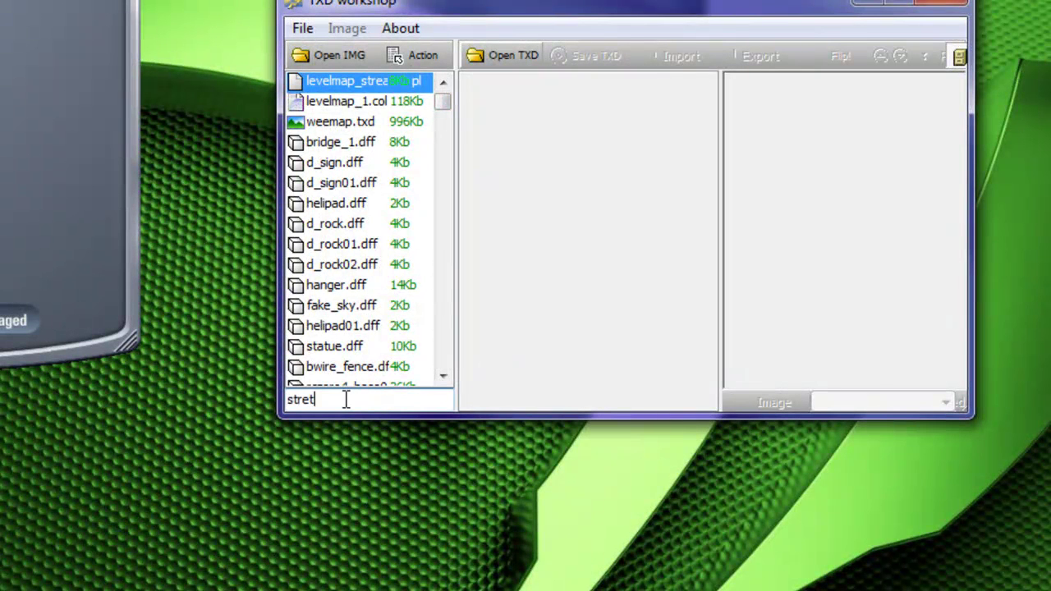
type("ch.t")
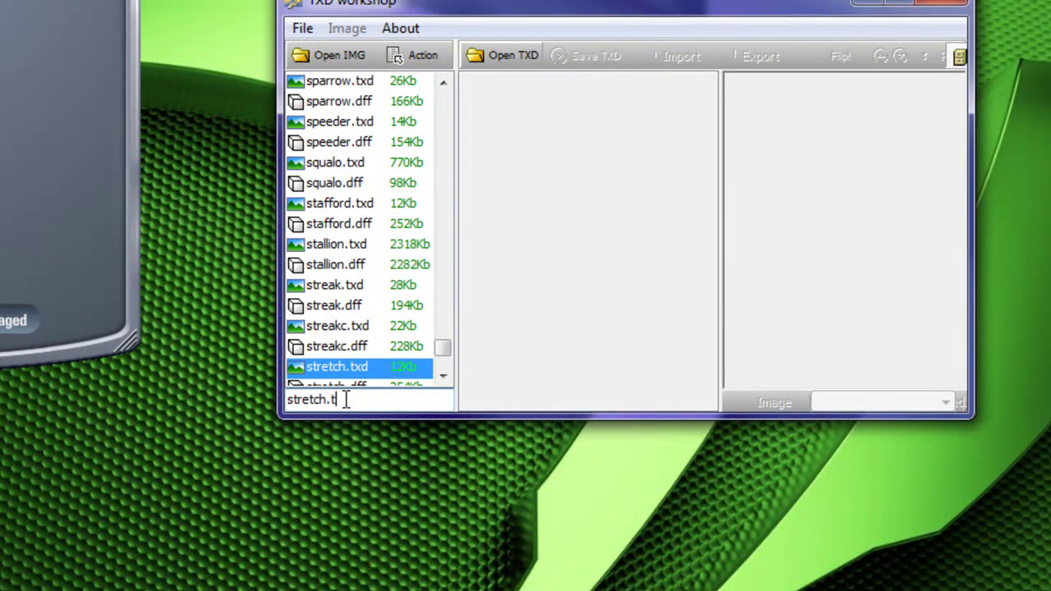
type("xd")
double_click(356, 364)
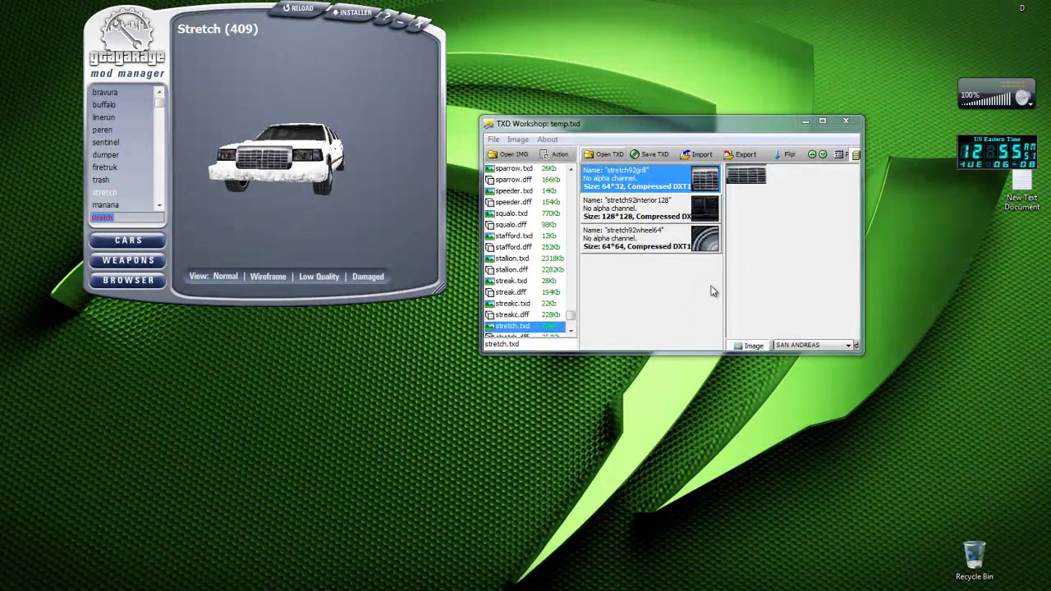
Preview the wheel, interior and grill textures magnified, ending on stretch92wheel64.
left_click(683, 250)
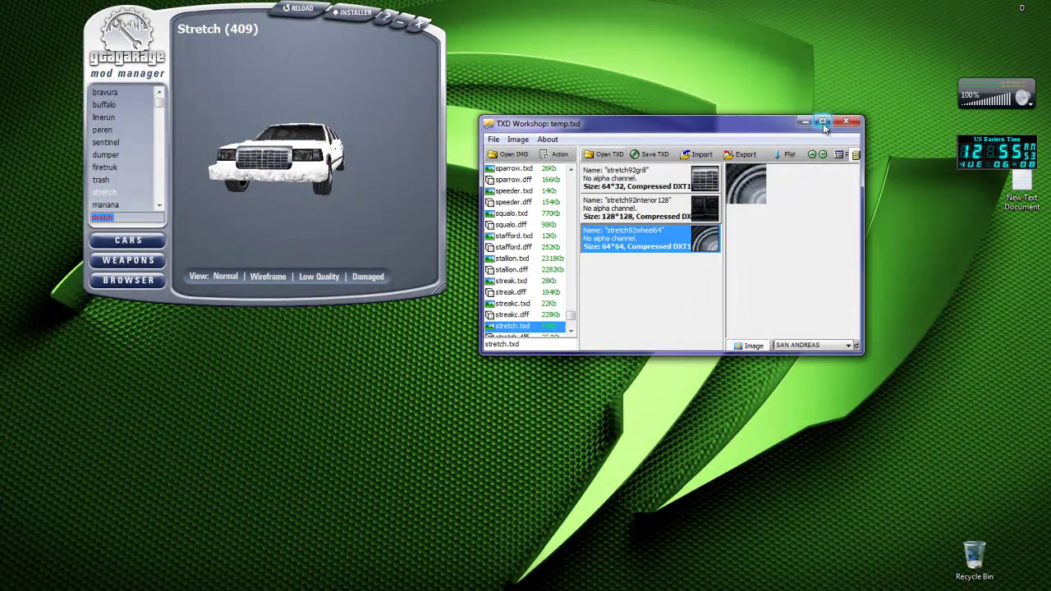
left_click_drag(861, 353, 1013, 499)
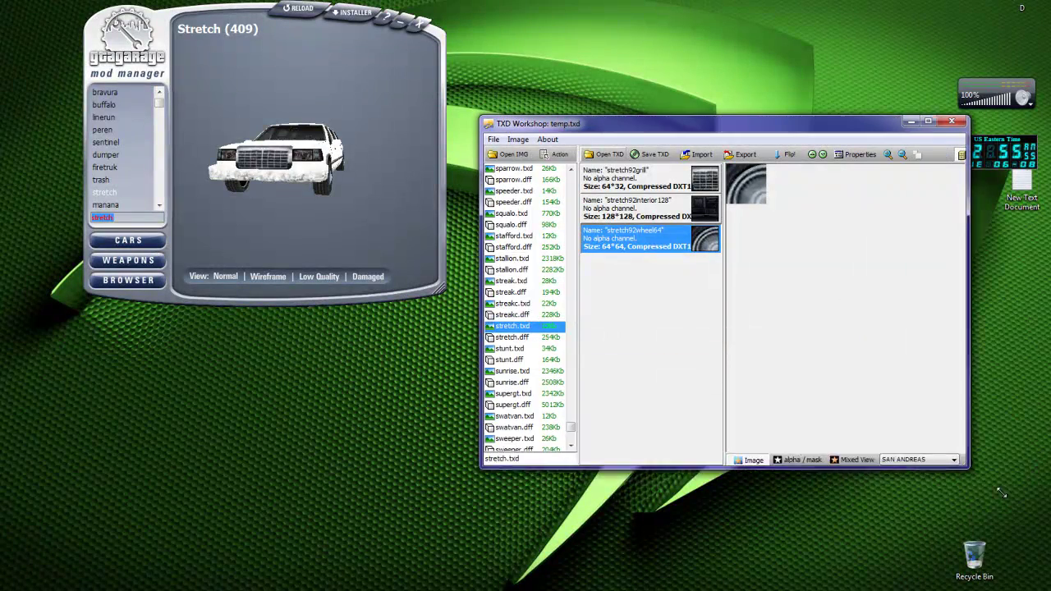
left_click(889, 156)
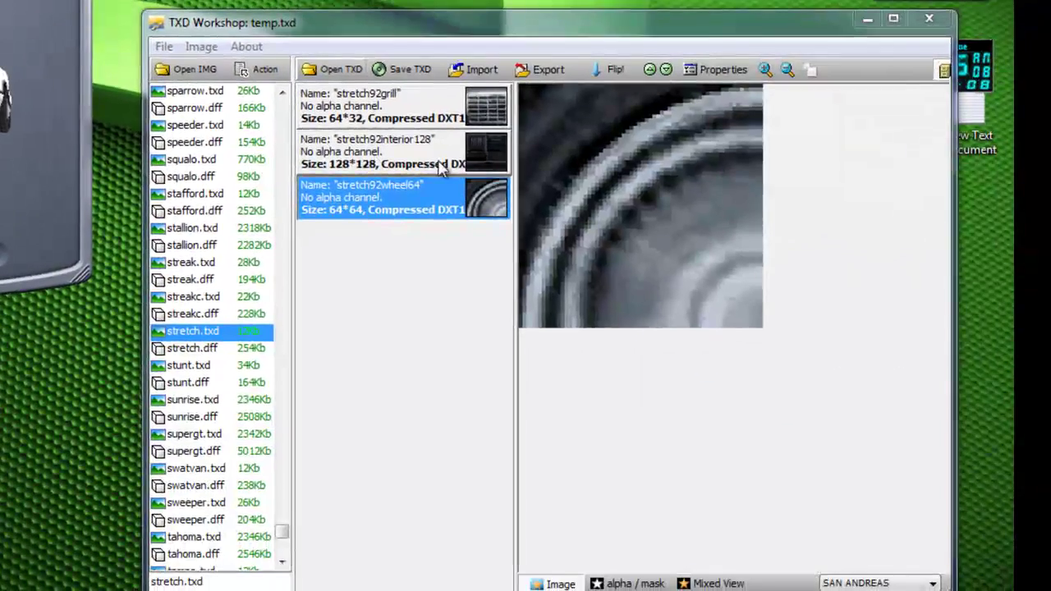
left_click(442, 166)
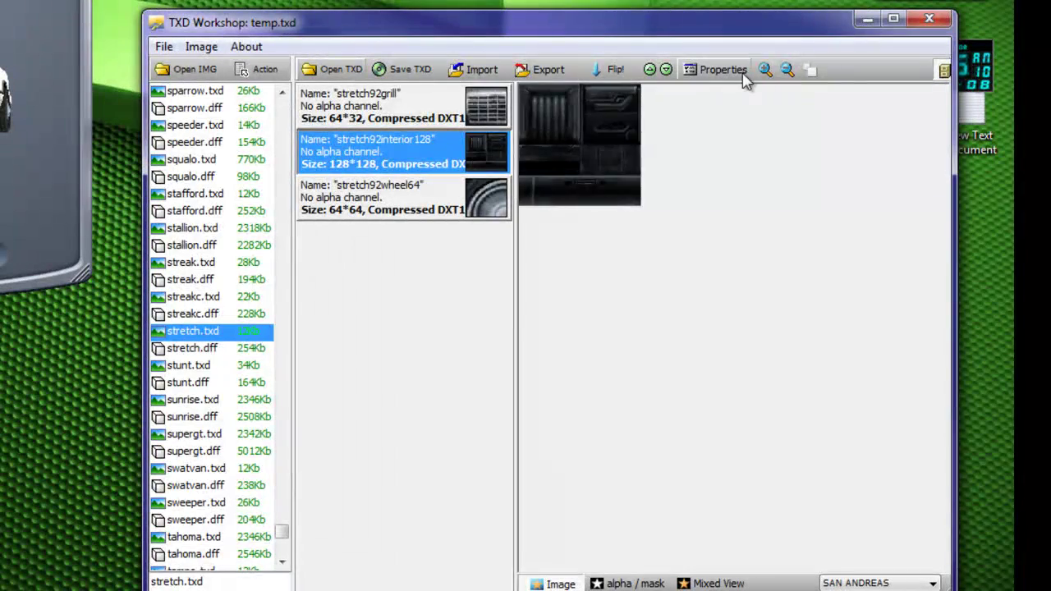
left_click(764, 71)
left_click(451, 104)
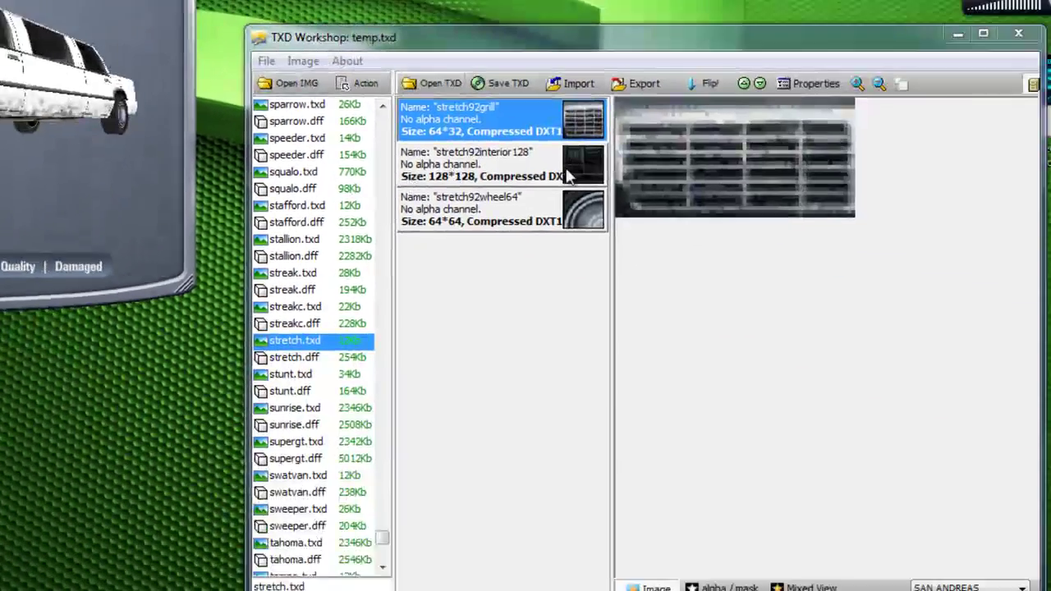
left_click(520, 218)
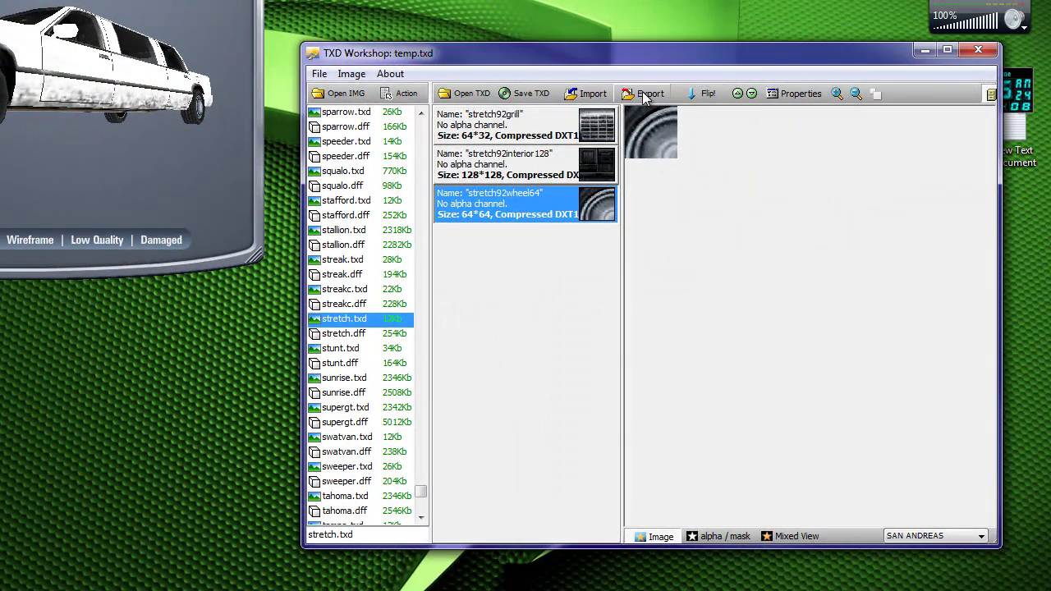
Export stretch92wheel64 as a BMP file to the Desktop.
left_click(642, 96)
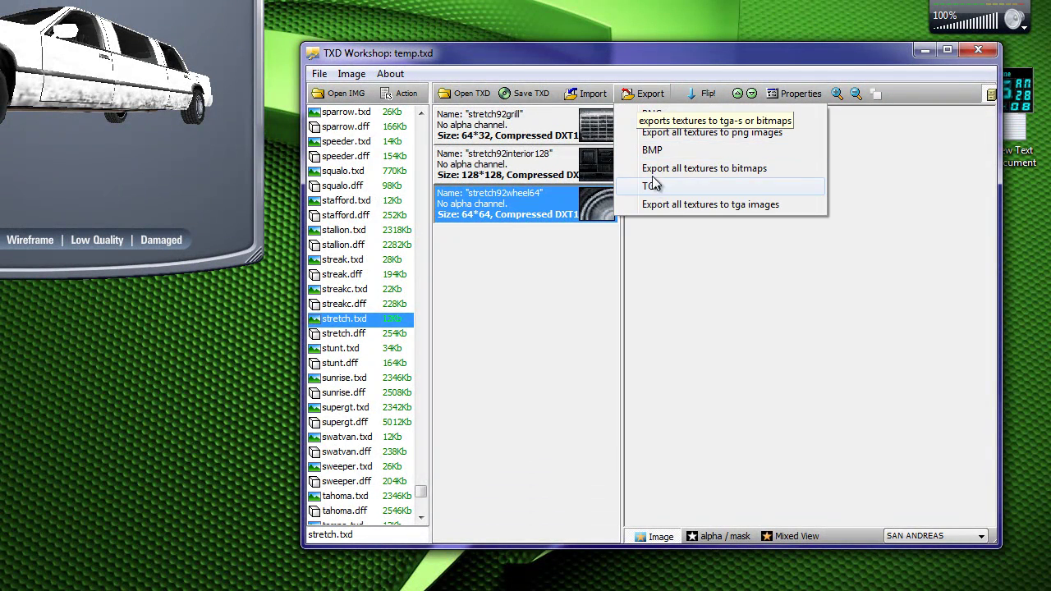
left_click(660, 152)
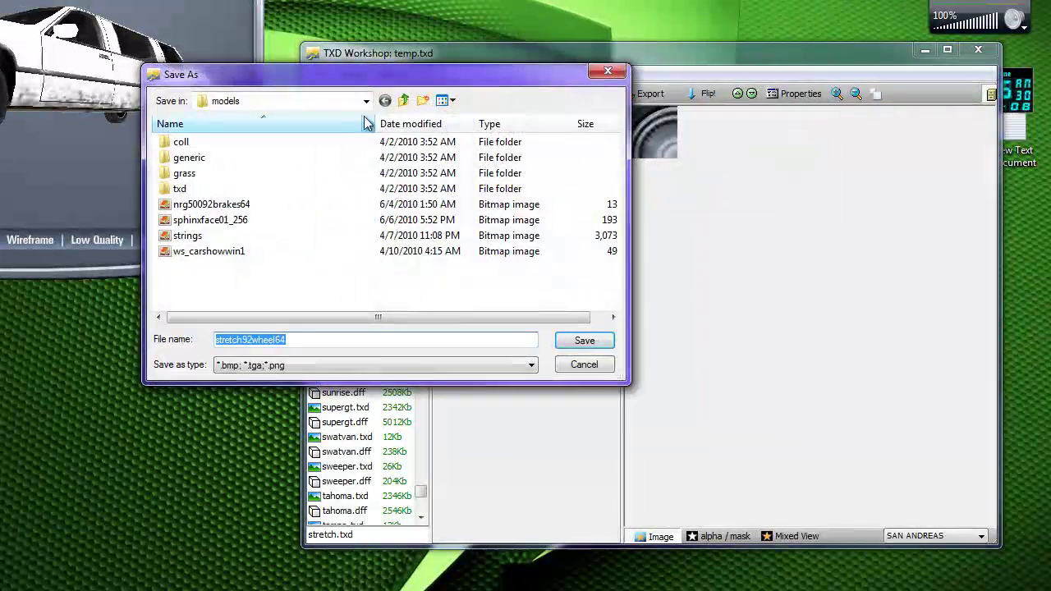
left_click(289, 100)
left_click(234, 107)
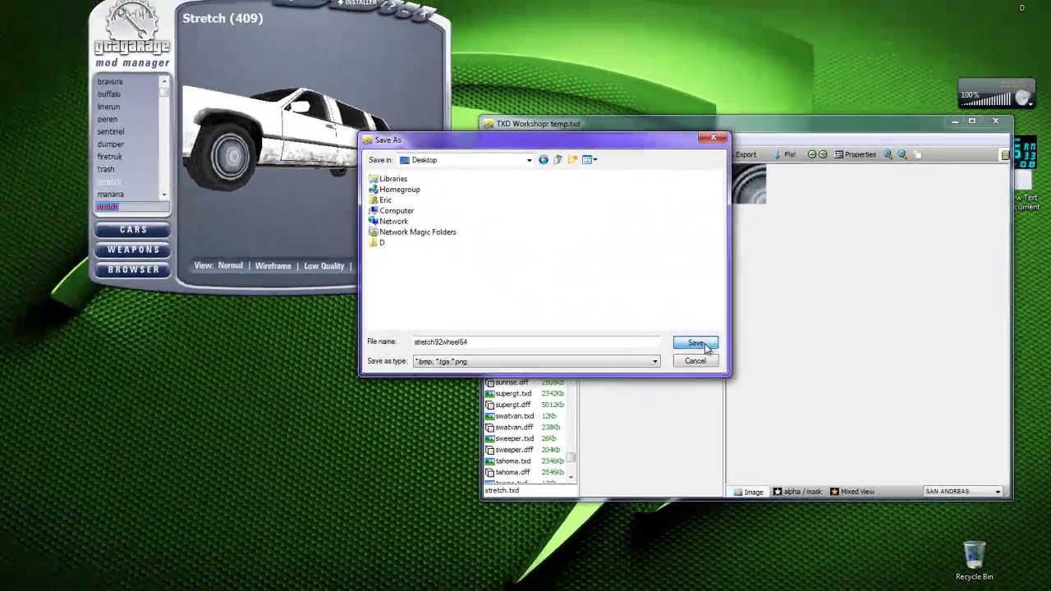
left_click(697, 344)
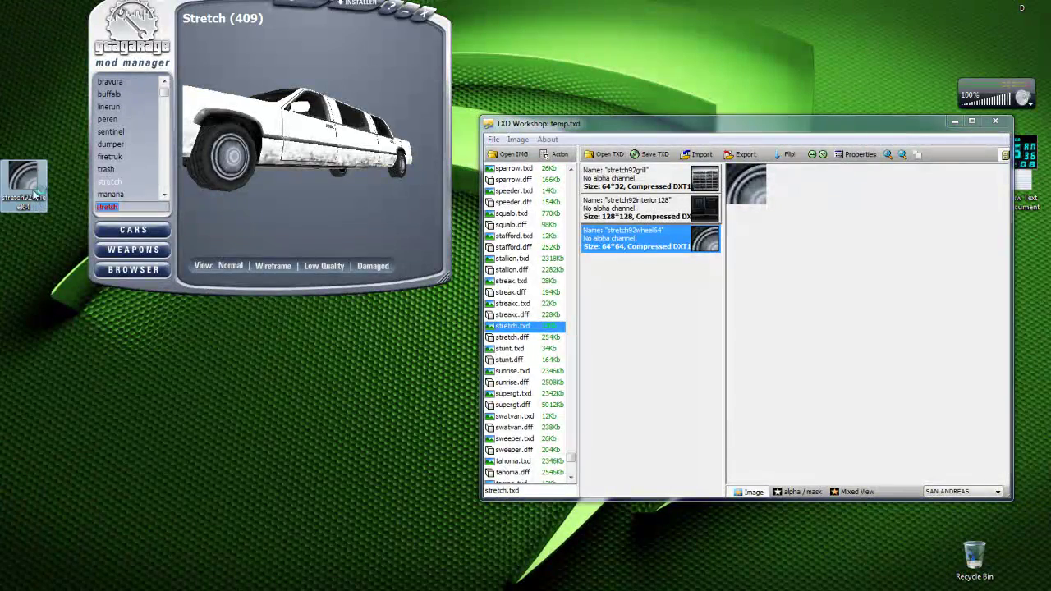
Open the desktop stretch92wheel64 bitmap with Paint.NET from its right-click menu.
right_click(34, 194)
mouse_move(103, 227)
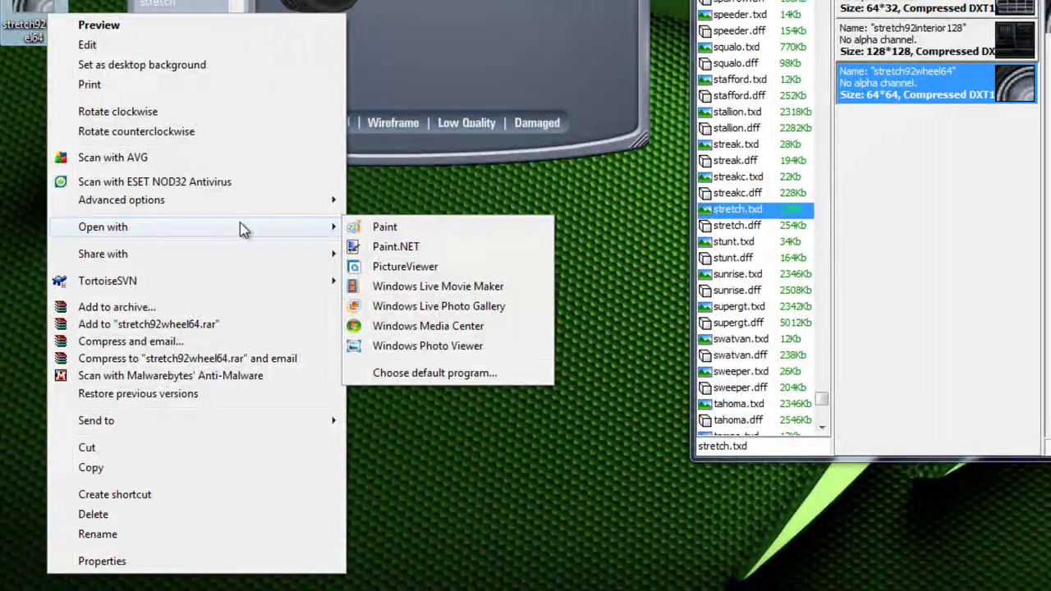
left_click(245, 230)
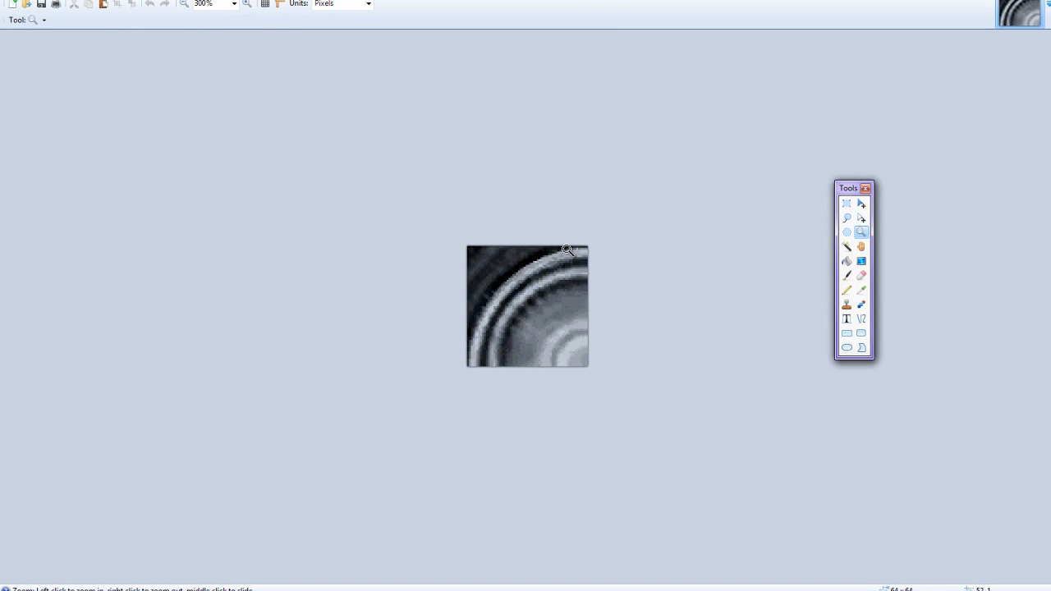
Zoom in on the wheel image and resize it by 500 percent to 320x320.
left_click(657, 276)
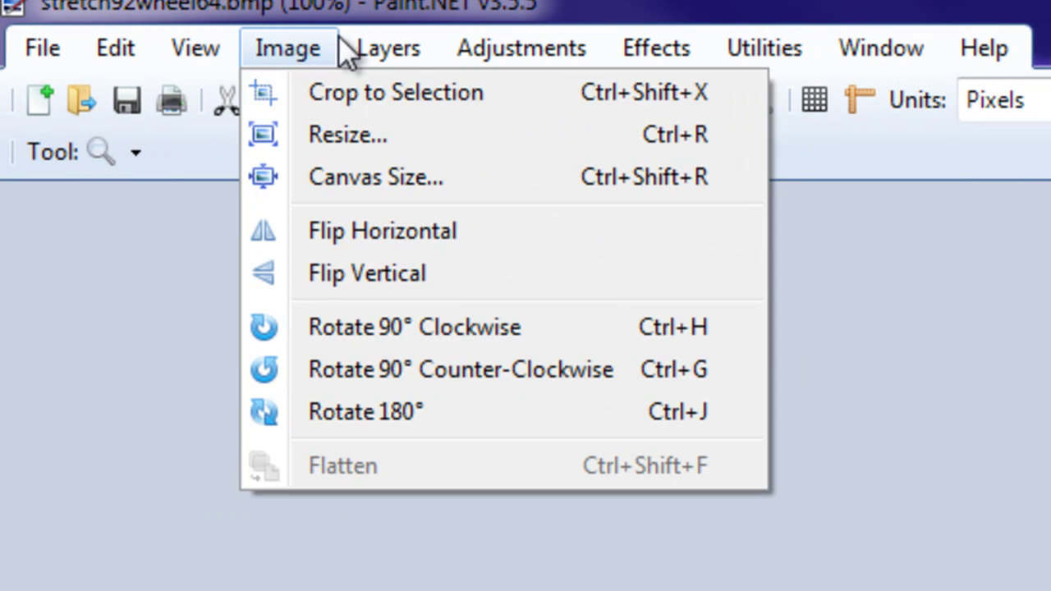
left_click(501, 353)
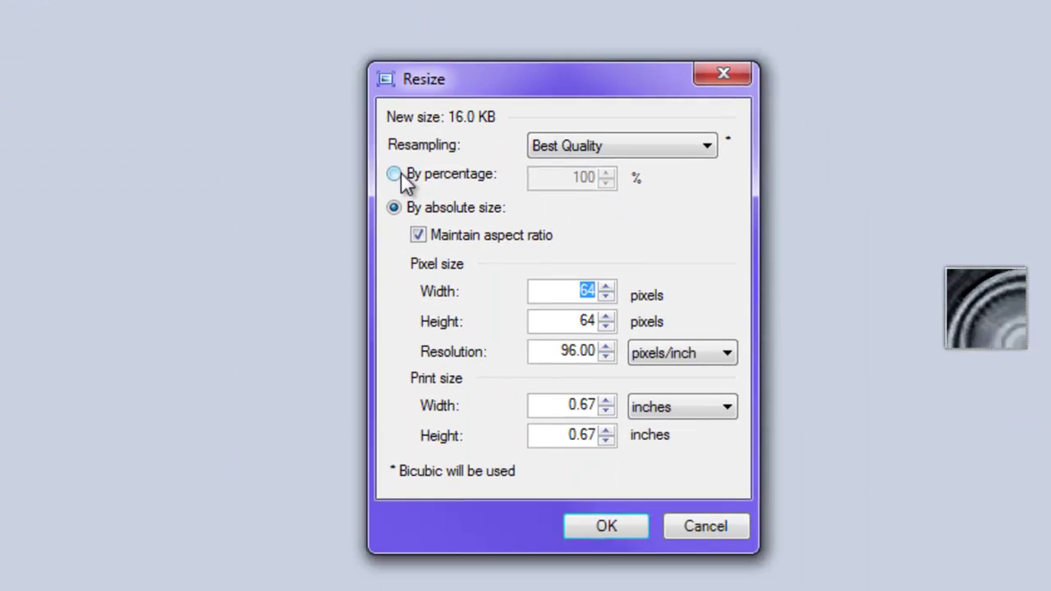
left_click(447, 165)
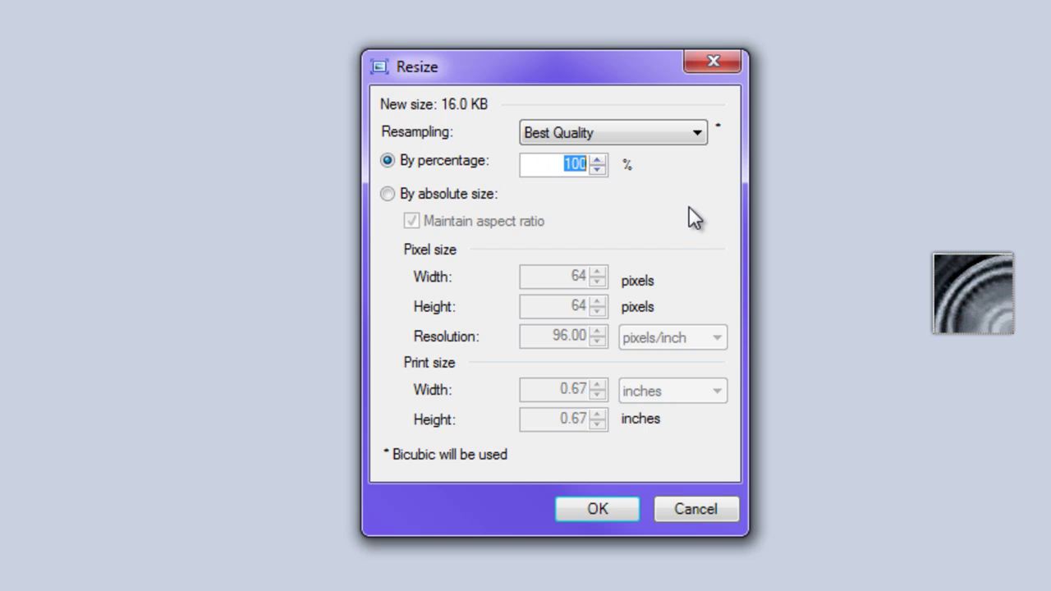
type("500")
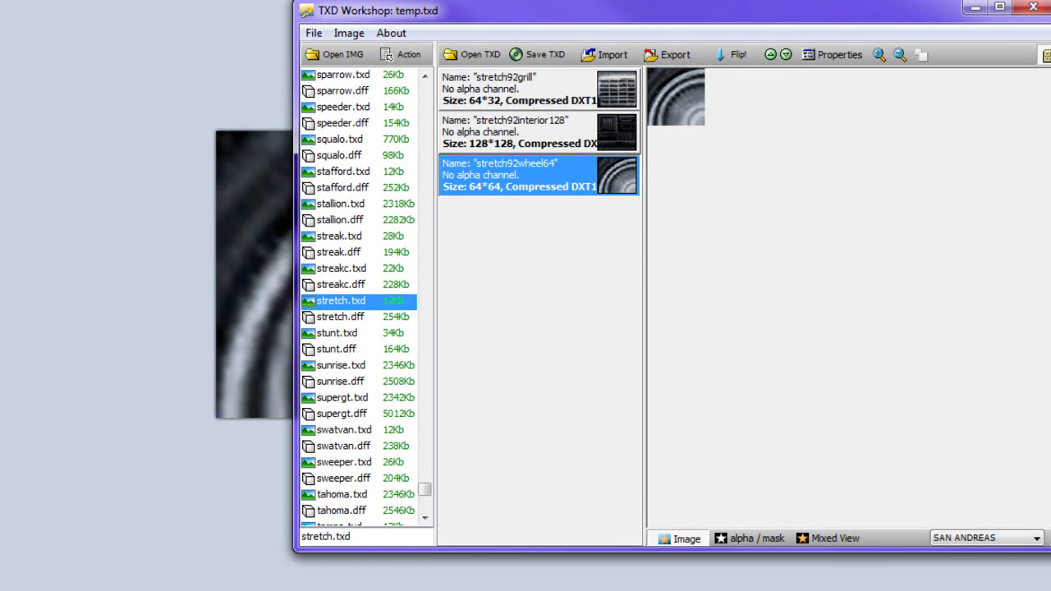
Save the enlarged wheel image and import it as the 512x512 stretch92wheel64 texture.
key("alt+Tab")
key("ctrl+s")
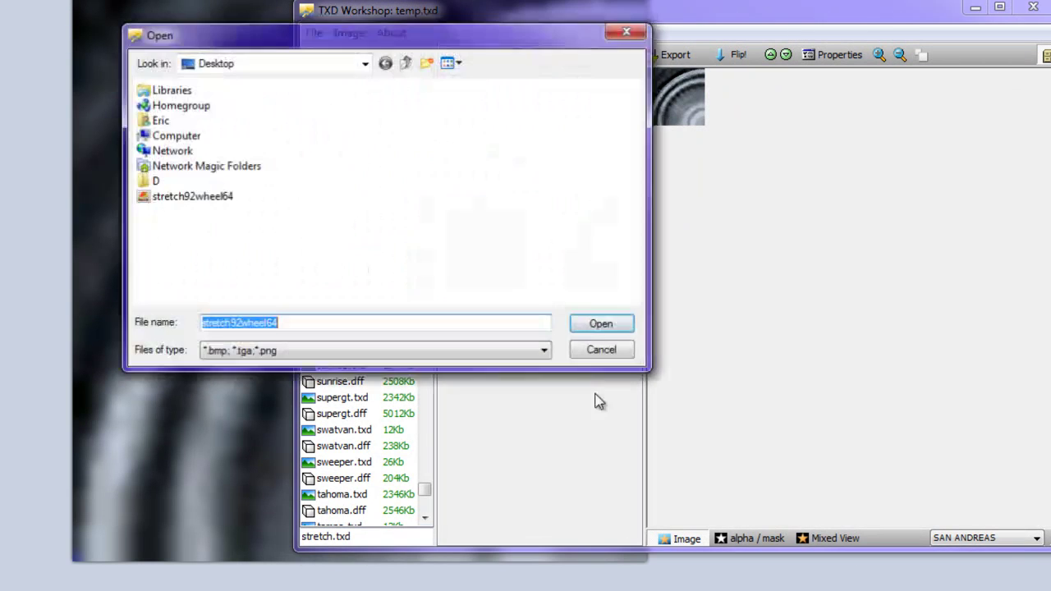
left_click(601, 323)
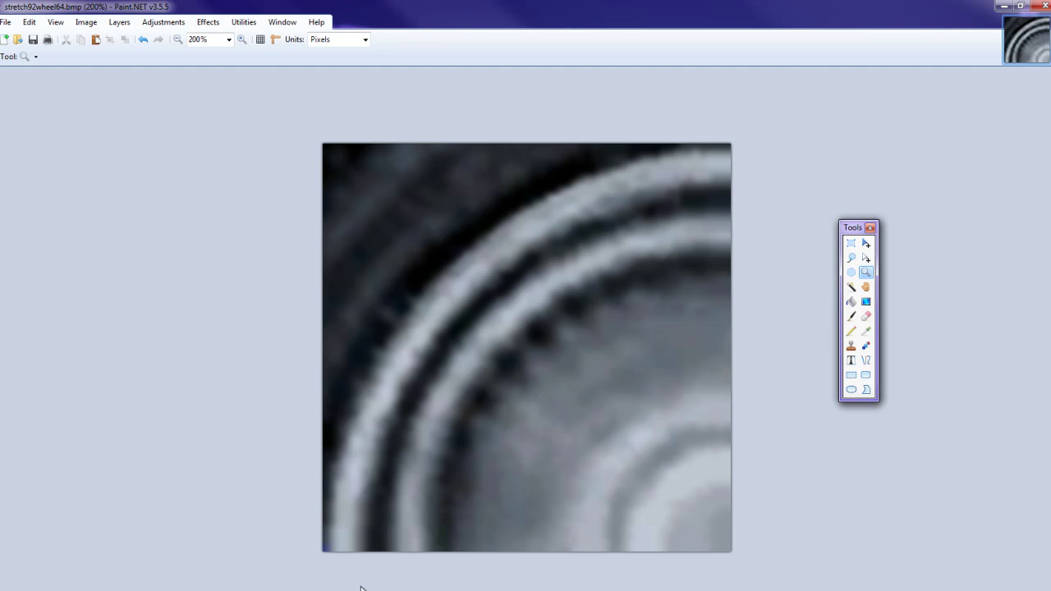
Open the Windows Start menu and dismiss it again.
key("super")
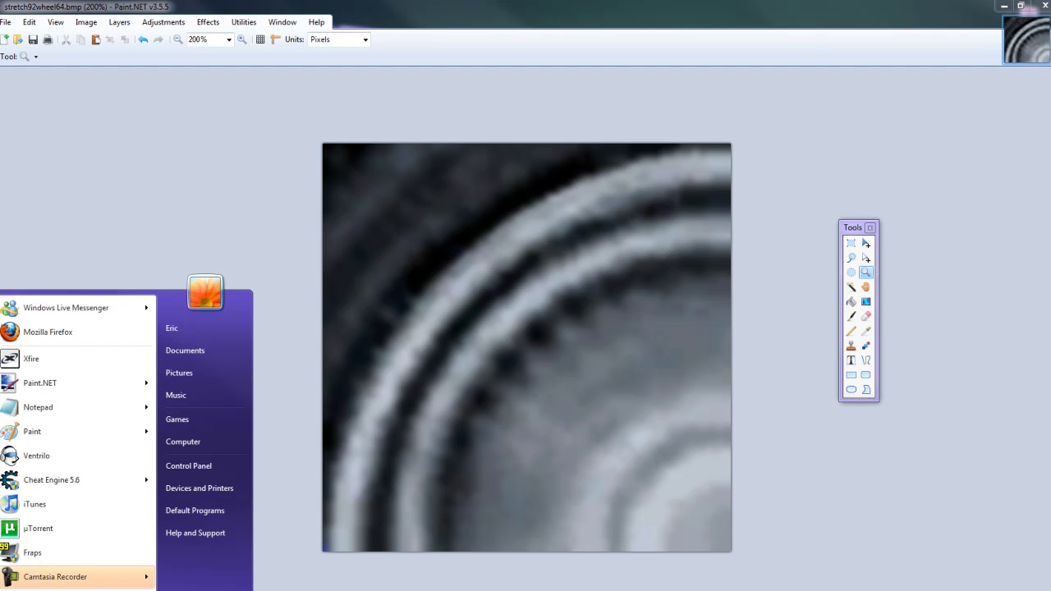
left_click(94, 340)
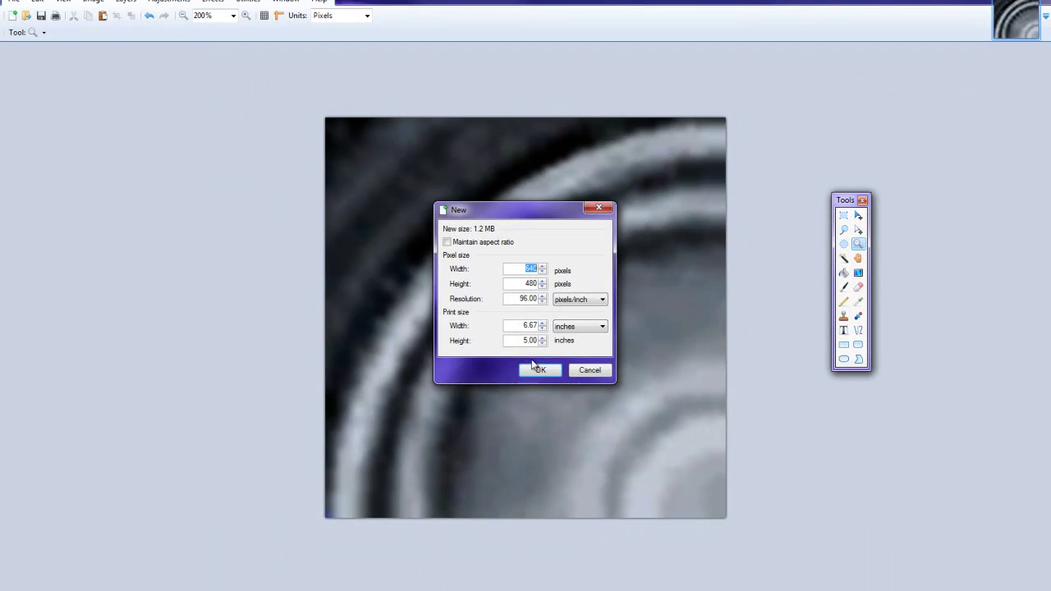
Paste the wire-spoke hubcap photo onto a new blank Paint.NET canvas and commit it.
left_click(540, 369)
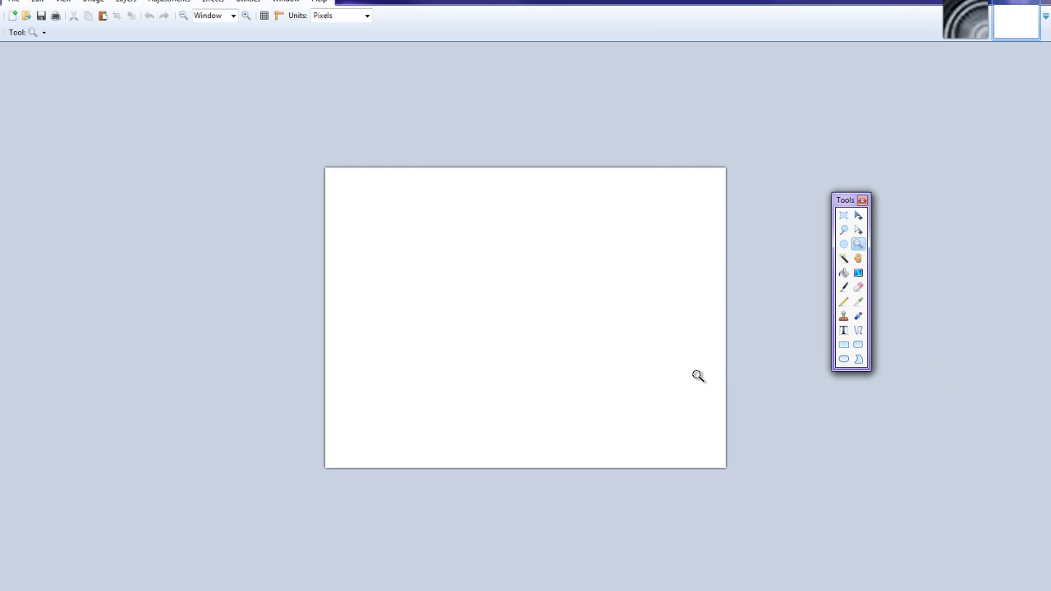
key("ctrl+v")
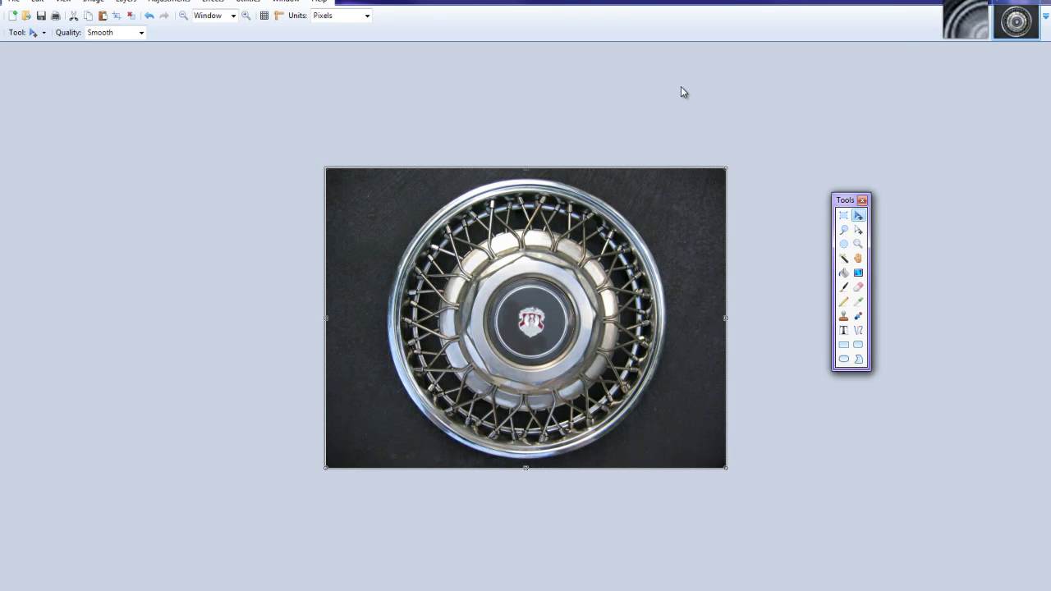
left_click(845, 215)
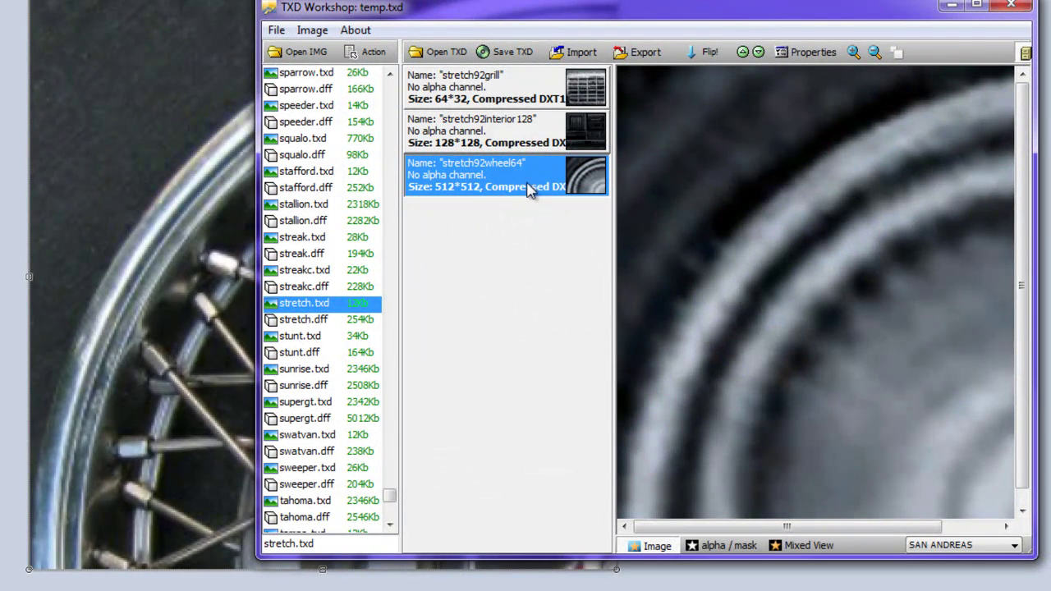
Import the stretch92wheel64 hubcap bitmap from the Desktop as the replacement wheel texture.
left_click(572, 61)
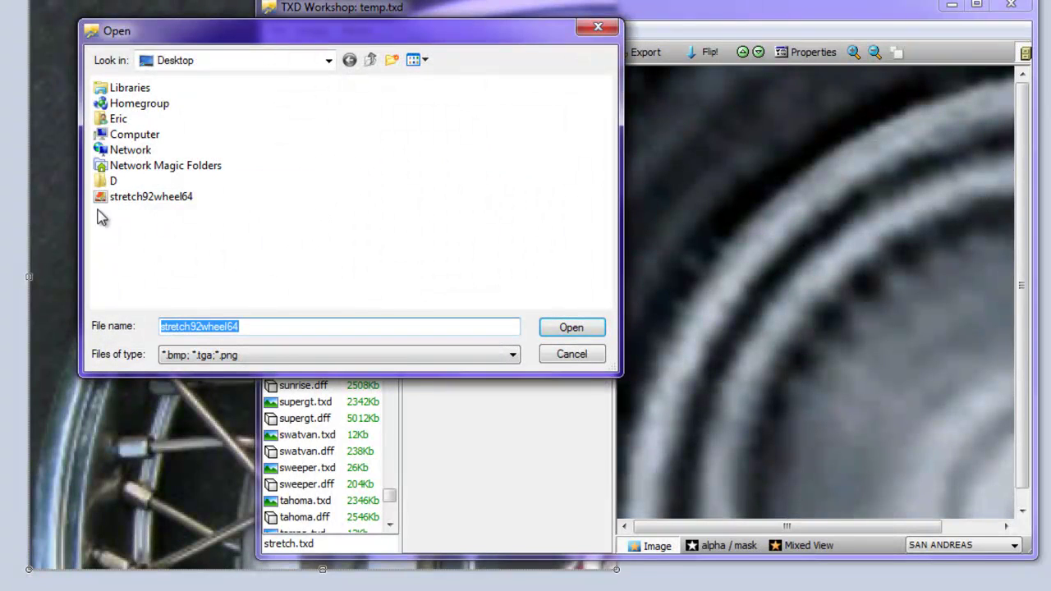
left_click(171, 201)
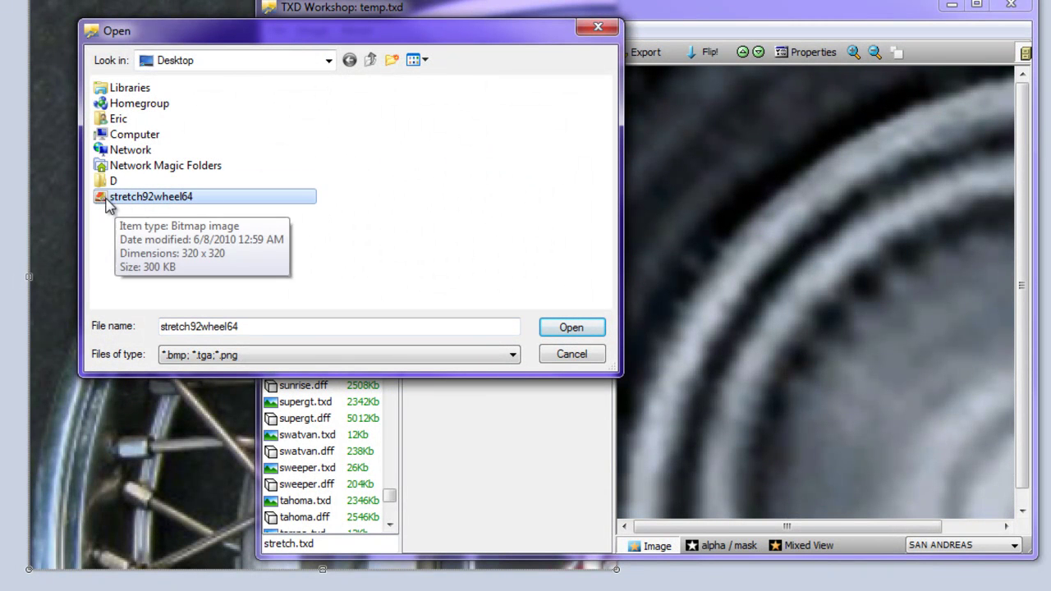
left_click(567, 329)
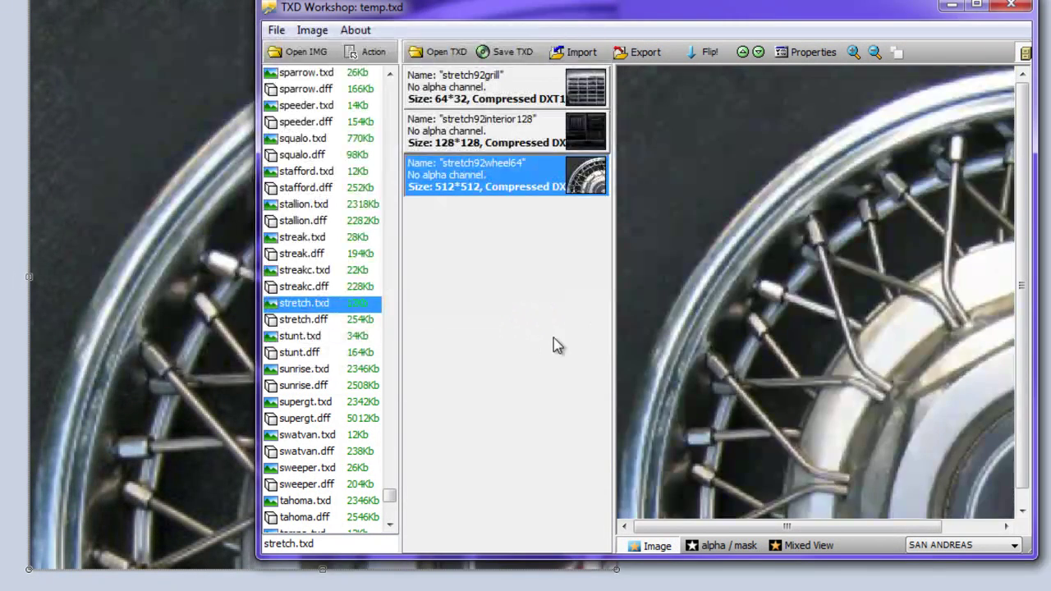
Reposition the TXD Workshop window and cancel out of the File > Open dialog.
mouse_move(684, 16)
left_mouse_down()
mouse_move(622, 5)
mouse_move(222, 0)
left_mouse_up()
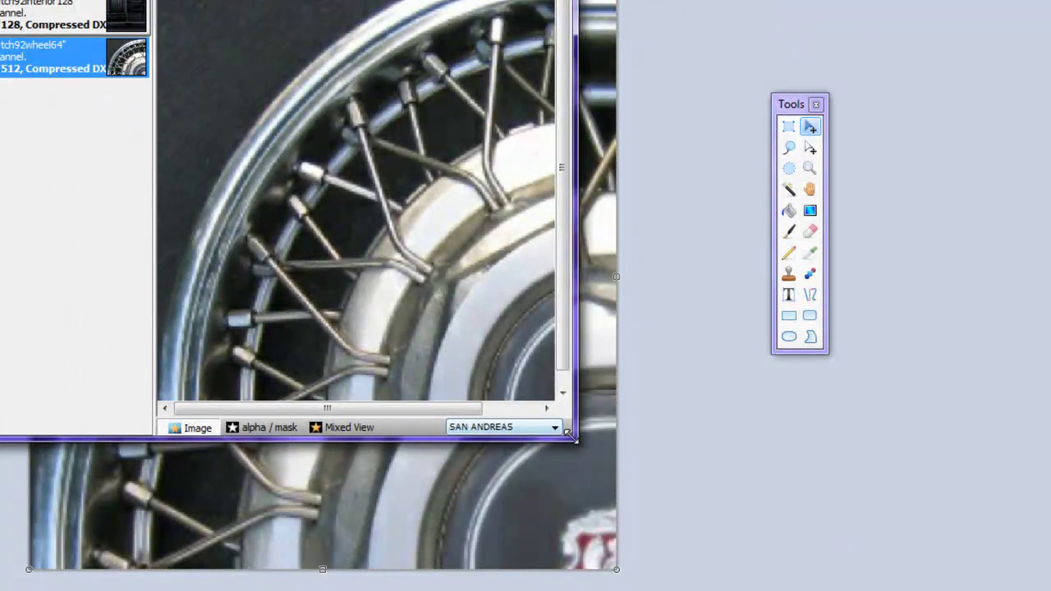
left_click_drag(570, 438, 976, 588)
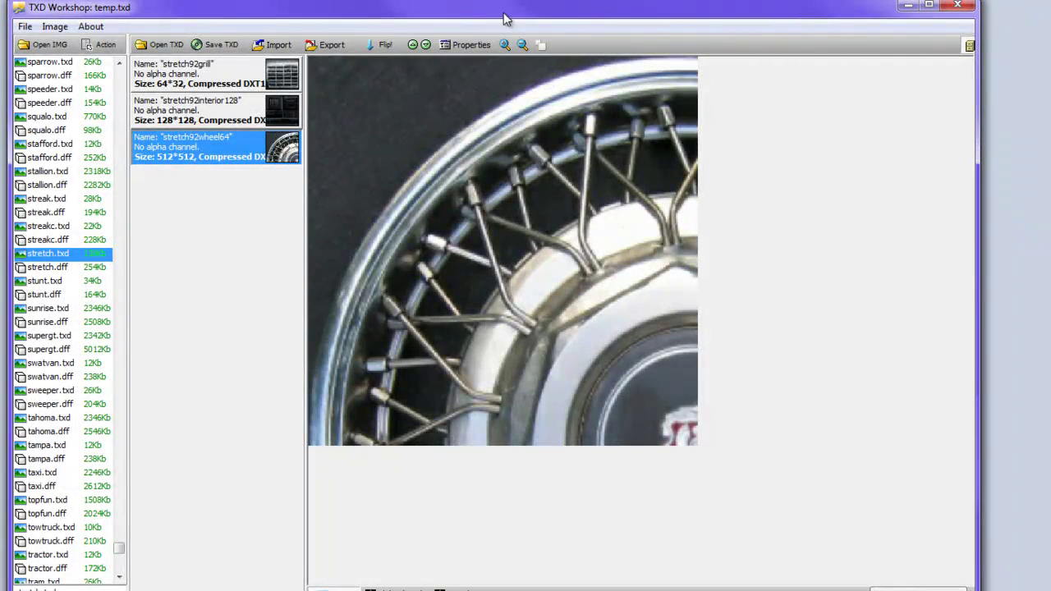
left_click(28, 27)
left_click(51, 61)
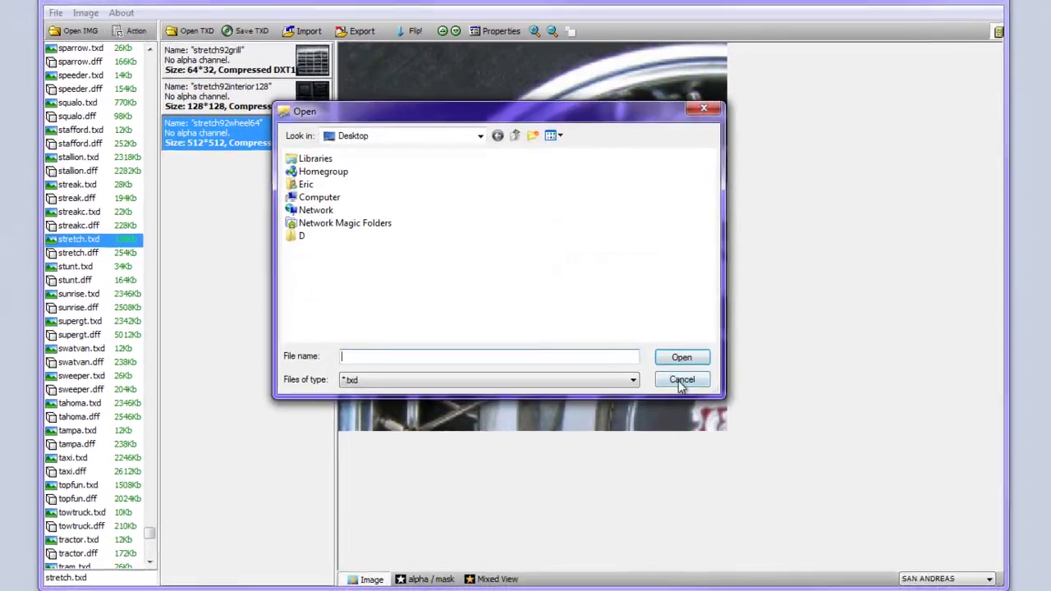
left_click(681, 381)
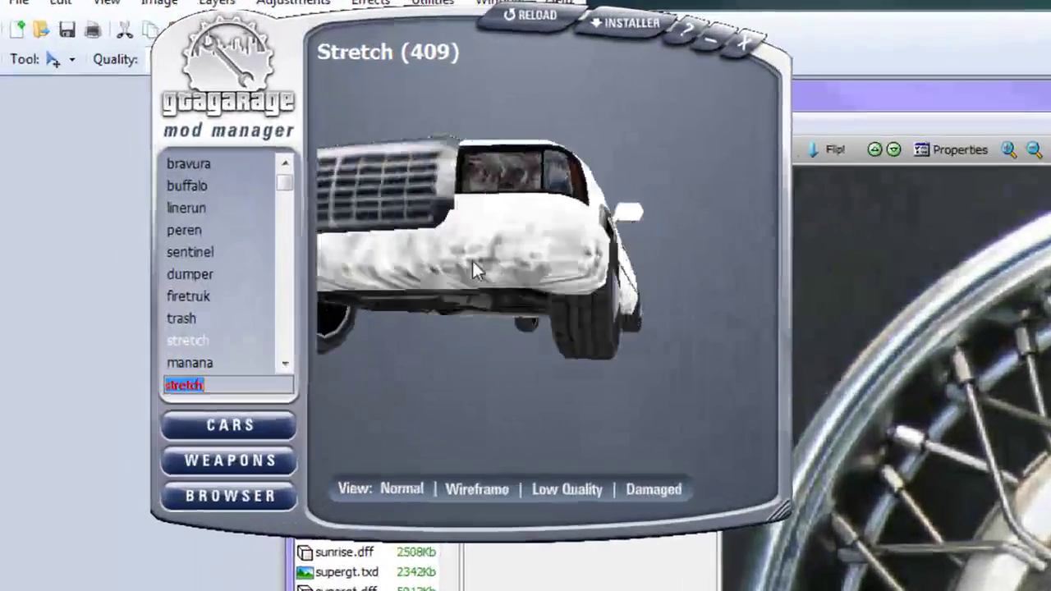
Reload the rotated Stretch limo in an enlarged window and zoom to inspect its wire-spoke hubcaps.
left_click_drag(472, 259, 550, 285)
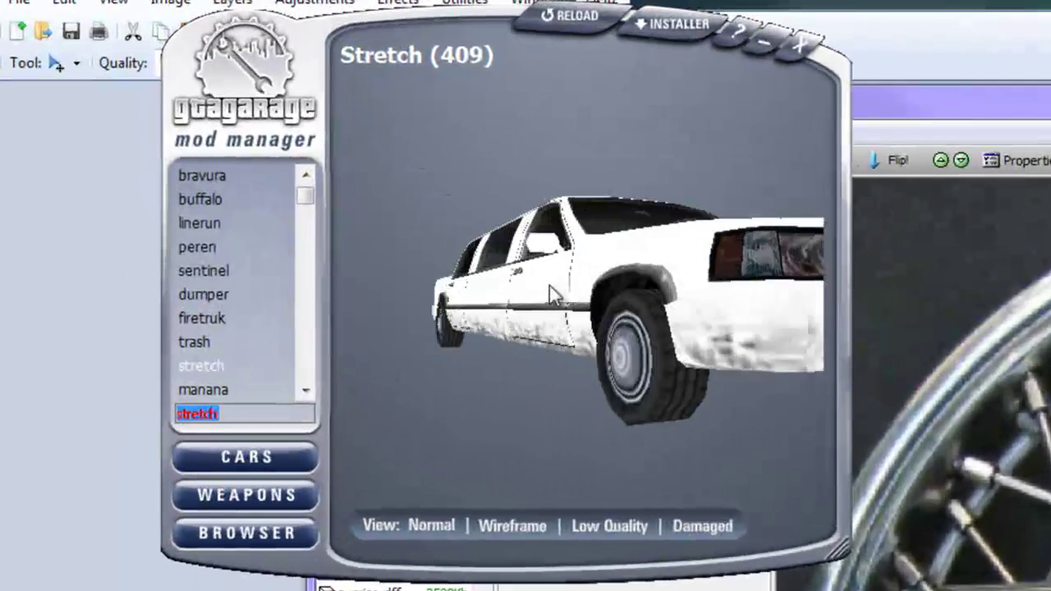
left_click(567, 23)
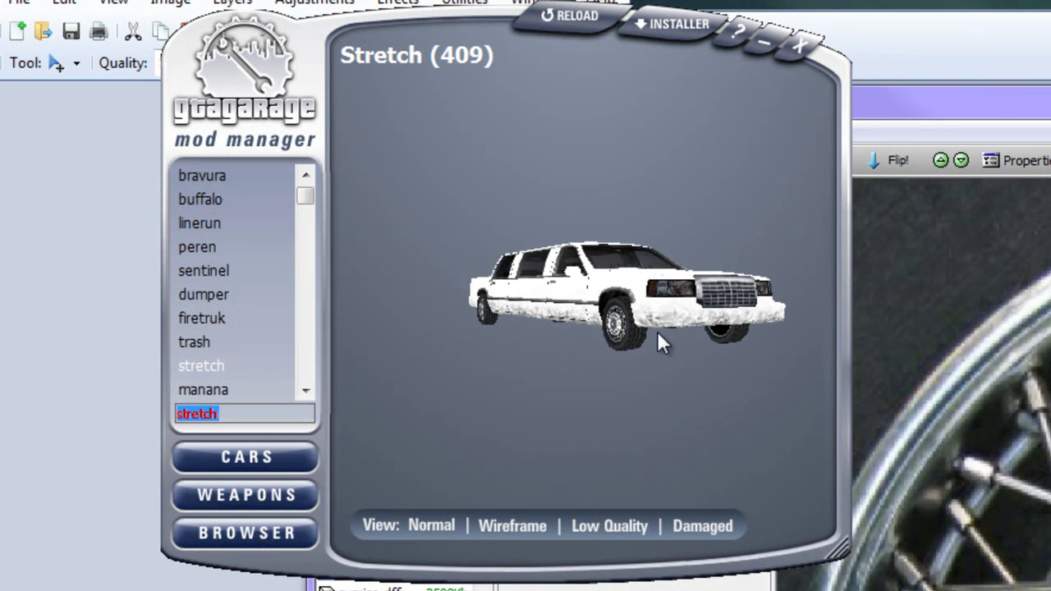
left_click_drag(836, 545, 1048, 587)
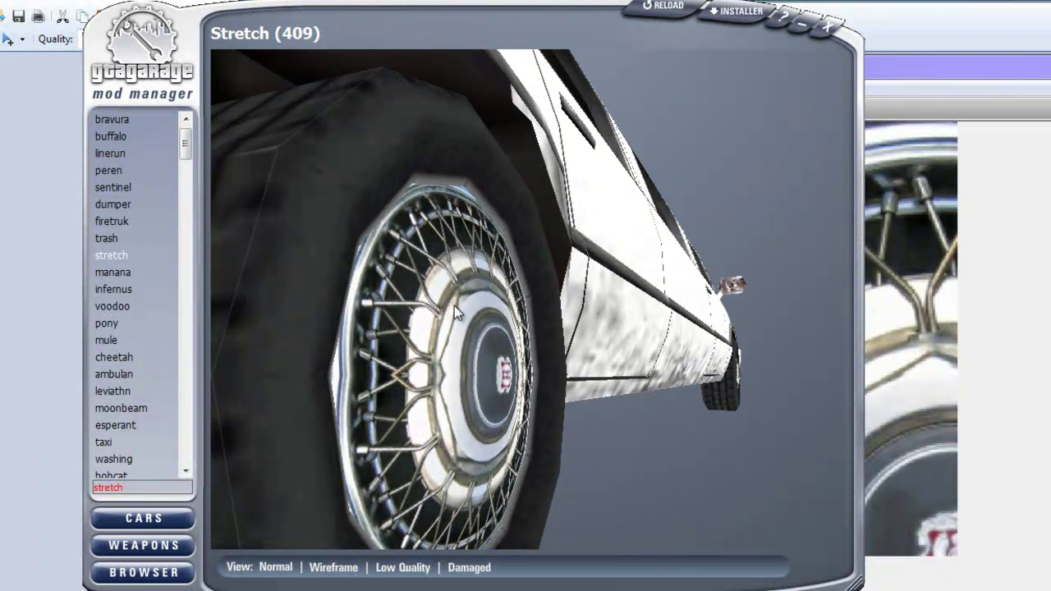
scroll(499, 386, "down", 5)
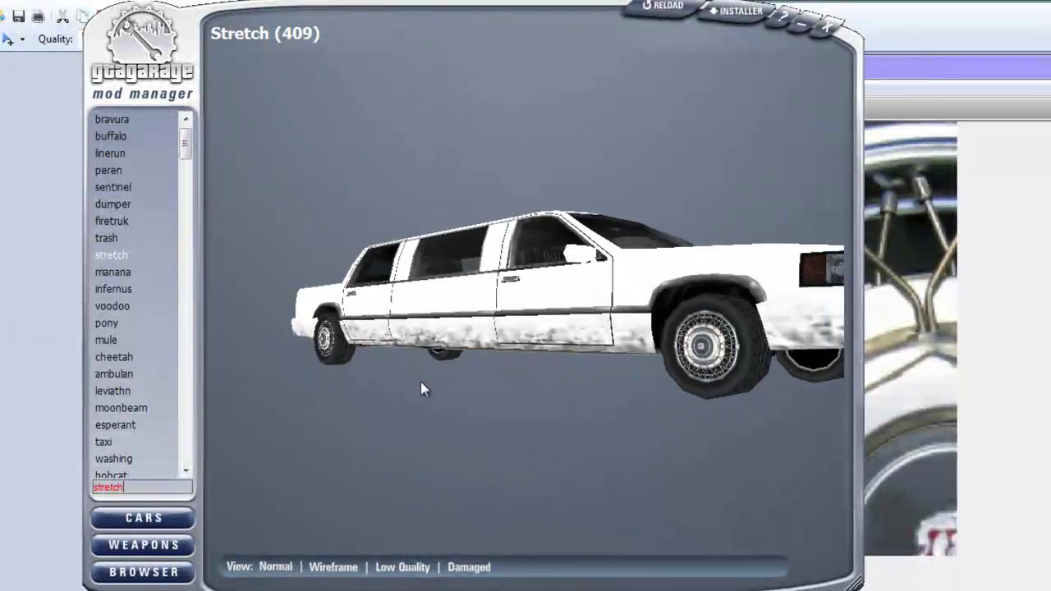